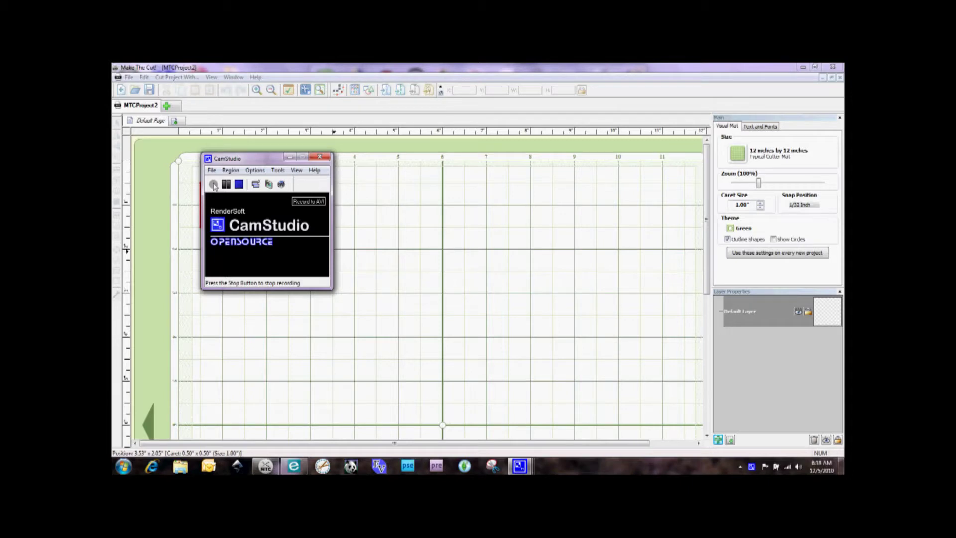
# Bring Make The Cut forward to show the empty MTCProject2 page on its 12x12 mat
pyautogui.click(225, 184)
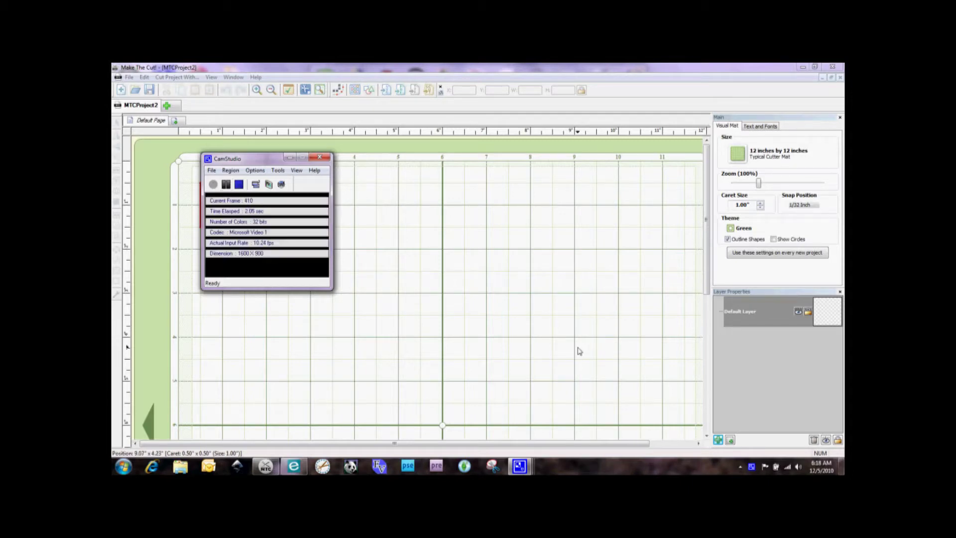
pyautogui.click(291, 467)
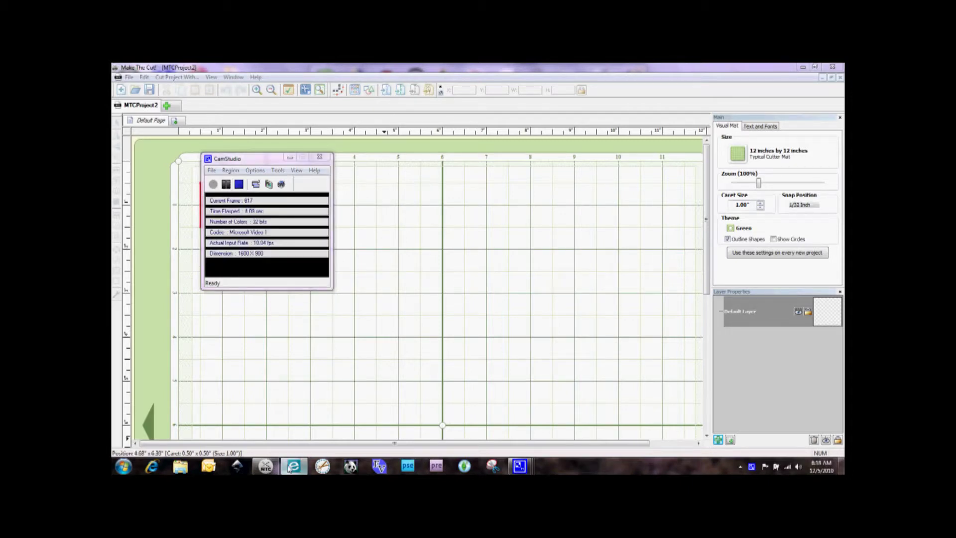
pyautogui.click(264, 467)
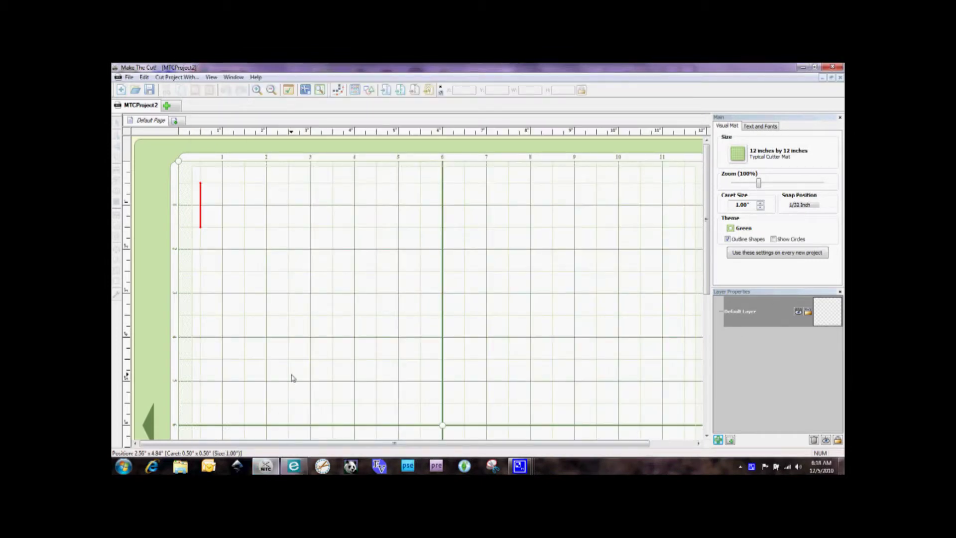
# Browse from the Desktop into eCraft Christmas files > Day 7 and open the Mickey coloring-page picture
pyautogui.click(181, 467)
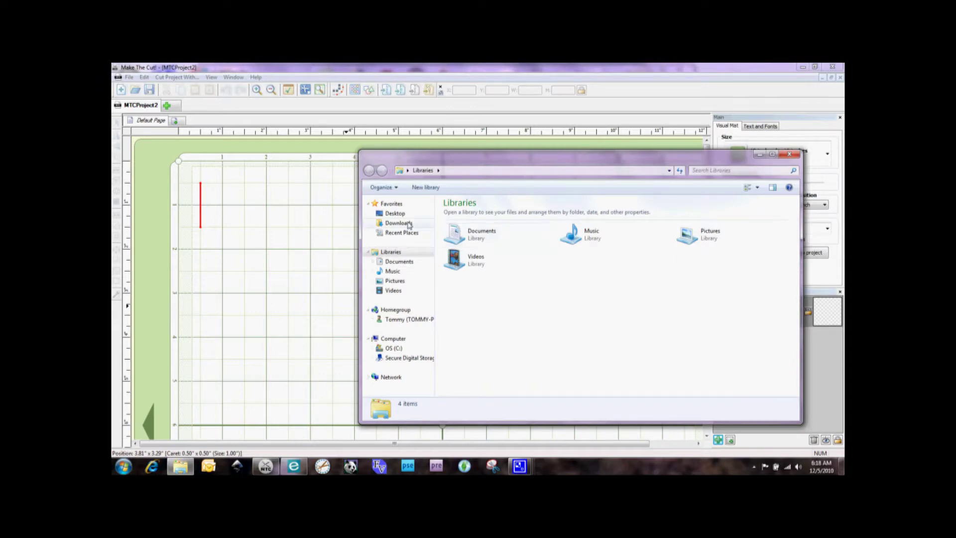
pyautogui.click(396, 213)
pyautogui.scroll(-1, 795, 254)
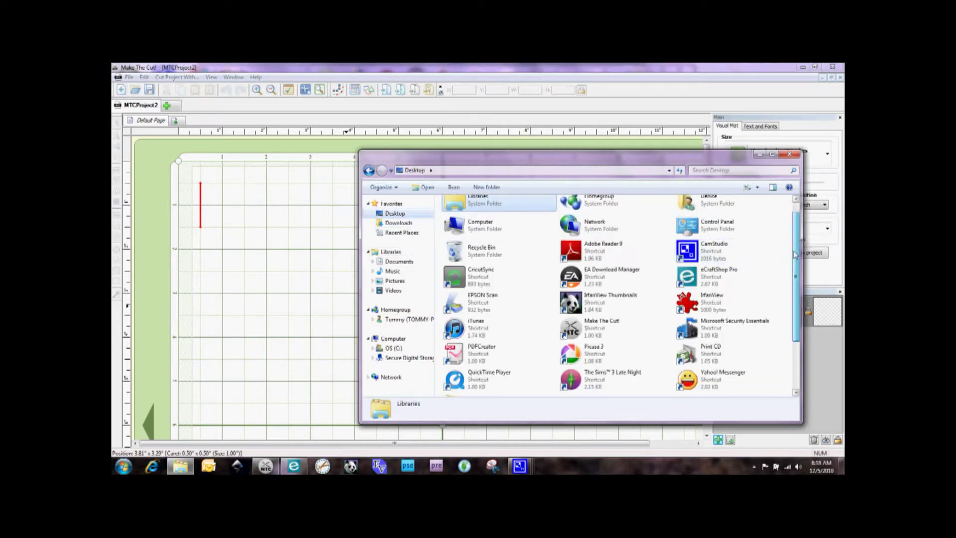
pyautogui.scroll(-3, 597, 382)
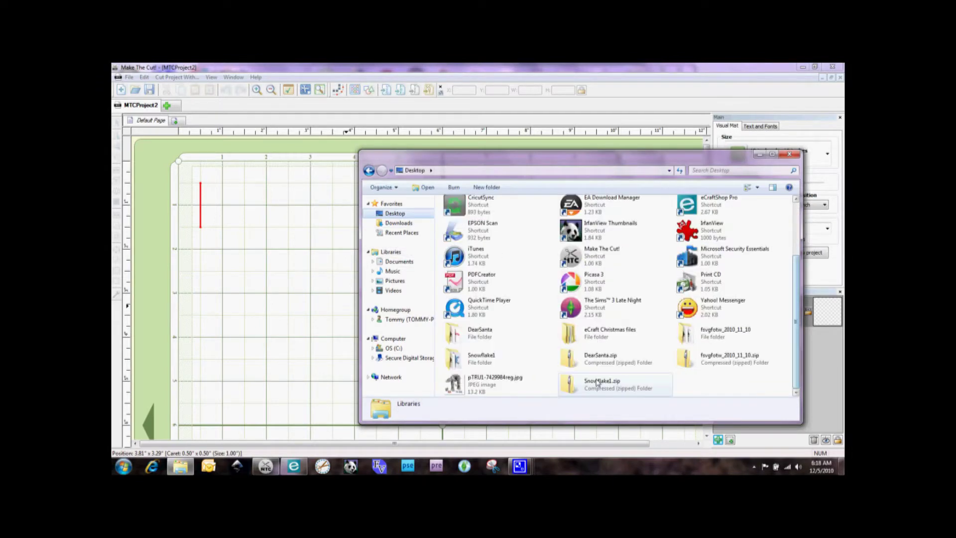
pyautogui.doubleClick(571, 333)
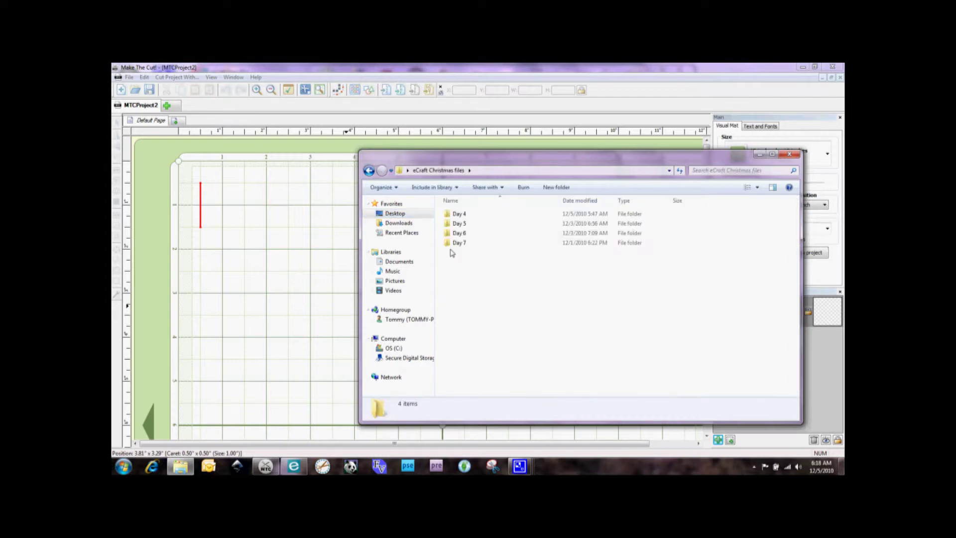
pyautogui.doubleClick(454, 243)
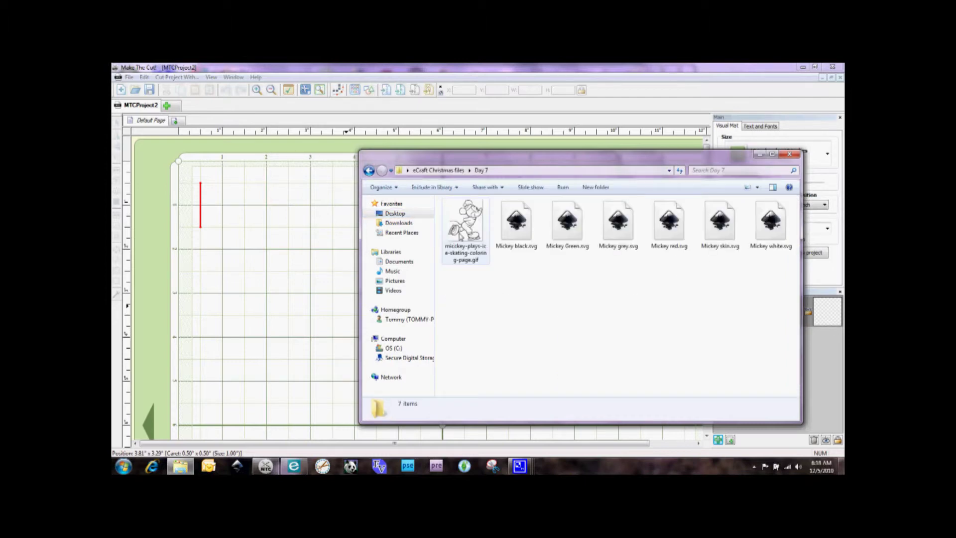
pyautogui.doubleClick(459, 236)
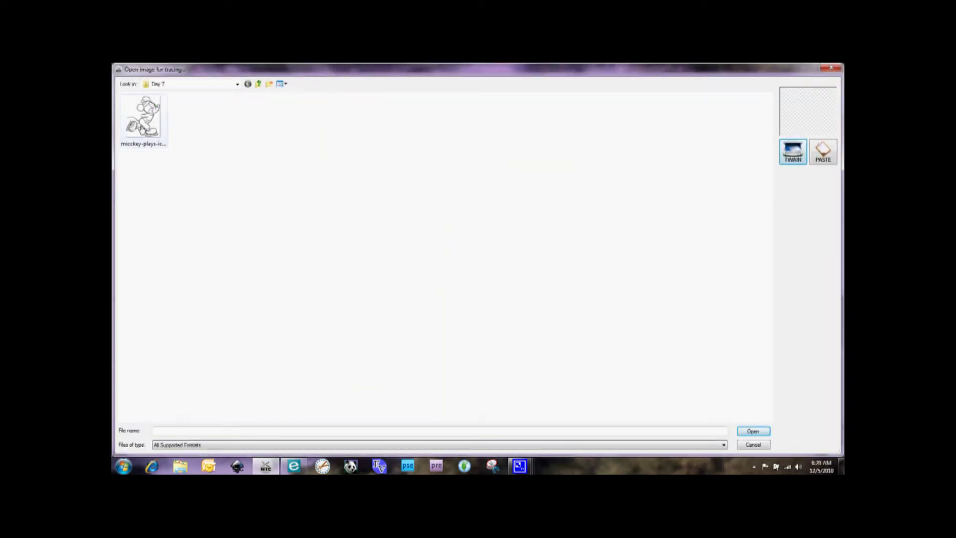
# Load the Mickey GIF into Pixel Trace, zoom the preview out to fit Mickey, and import the trace
pyautogui.click(142, 128)
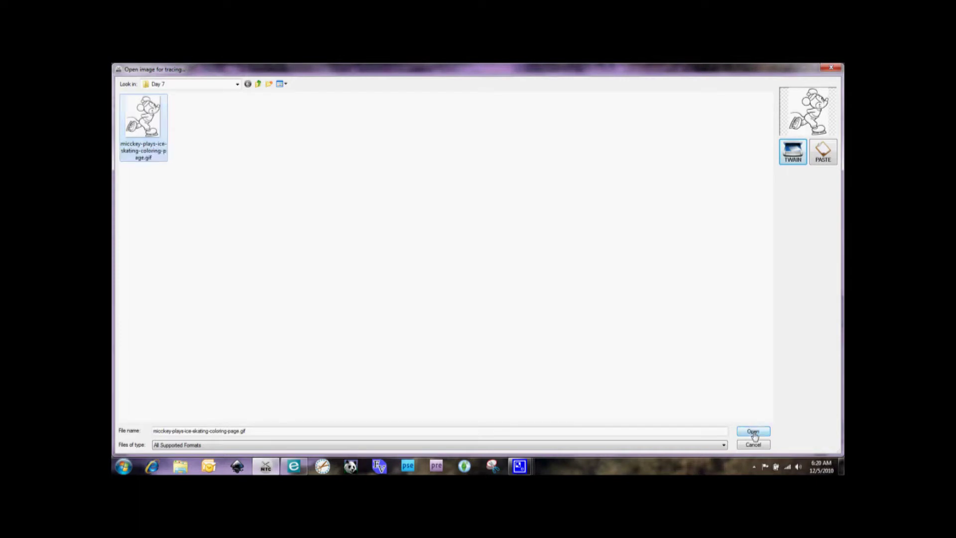
pyautogui.click(753, 433)
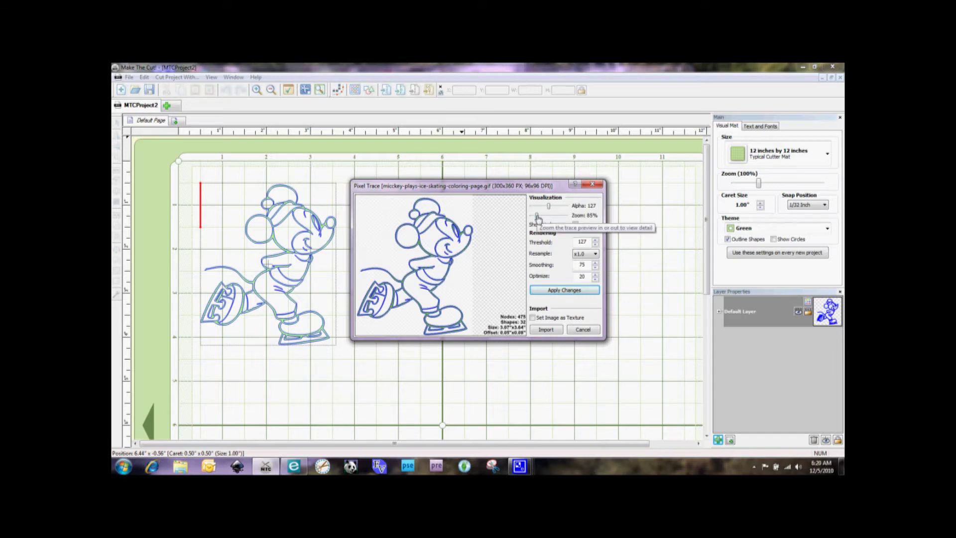
pyautogui.moveTo(537, 216)
pyautogui.mouseDown()
pyautogui.moveTo(529, 222)
pyautogui.moveTo(529, 299)
pyautogui.moveTo(530, 215)
pyautogui.mouseUp()
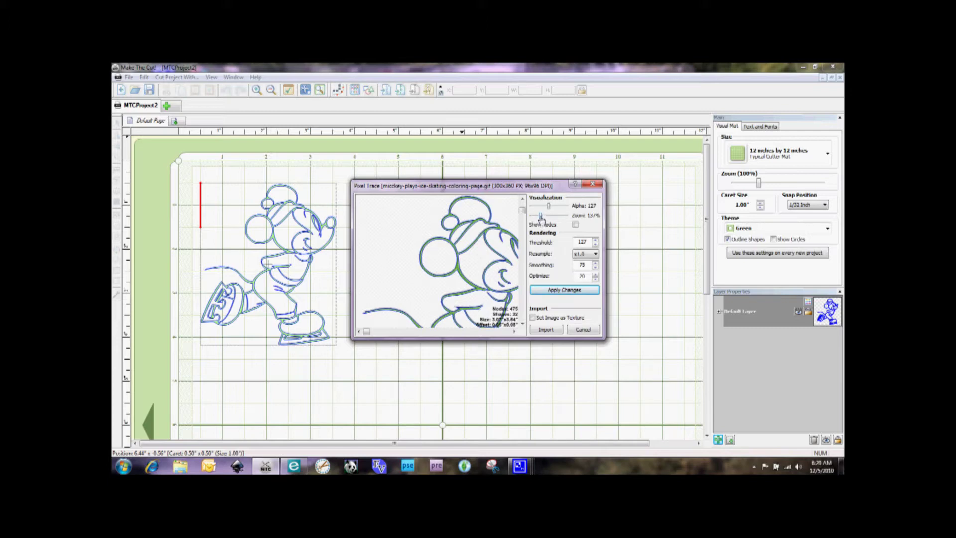
pyautogui.moveTo(541, 217); pyautogui.dragTo(536, 217)
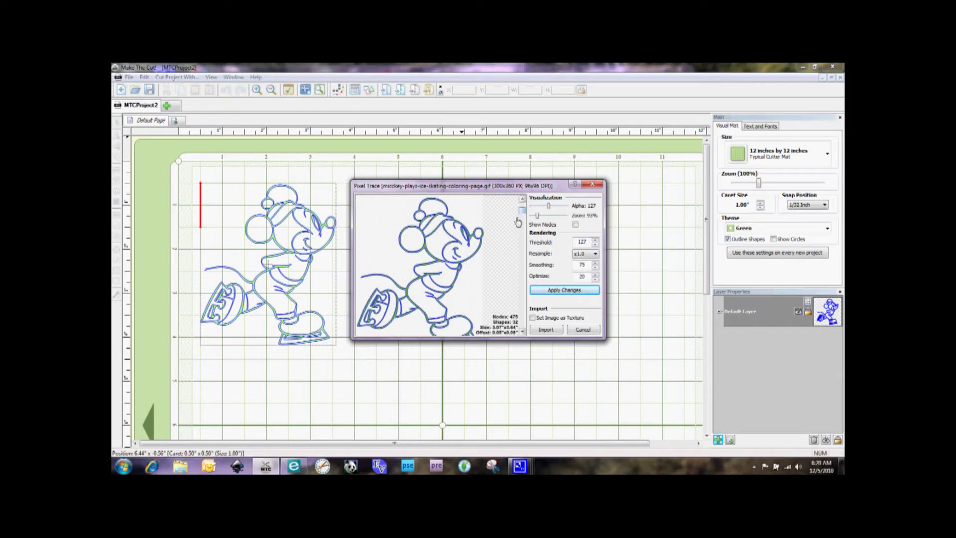
pyautogui.moveTo(524, 214)
pyautogui.mouseDown()
pyautogui.moveTo(534, 320)
pyautogui.moveTo(534, 208)
pyautogui.mouseUp()
pyautogui.click(544, 331)
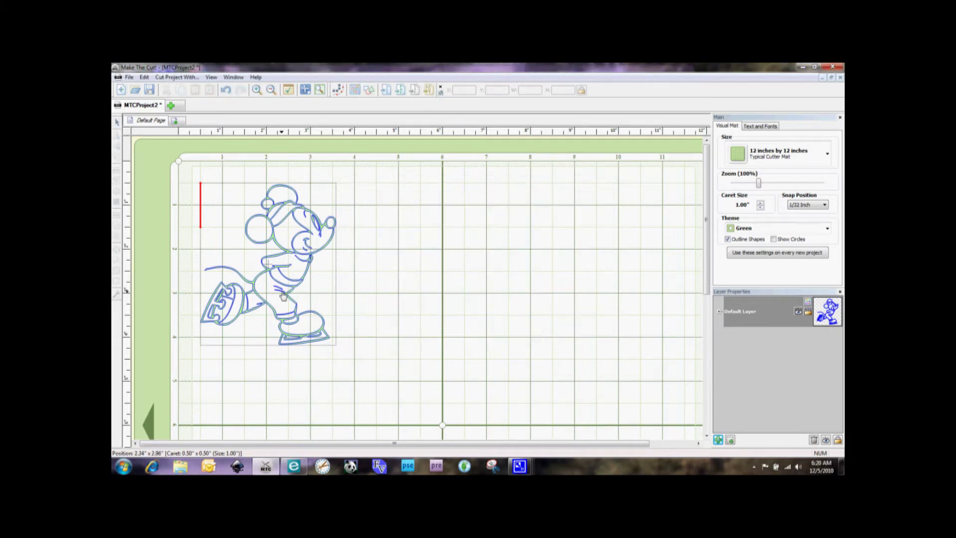
# Enlarge the traced Mickey to about 5 by 6 inches and break it into separate shapes
pyautogui.click(296, 256)
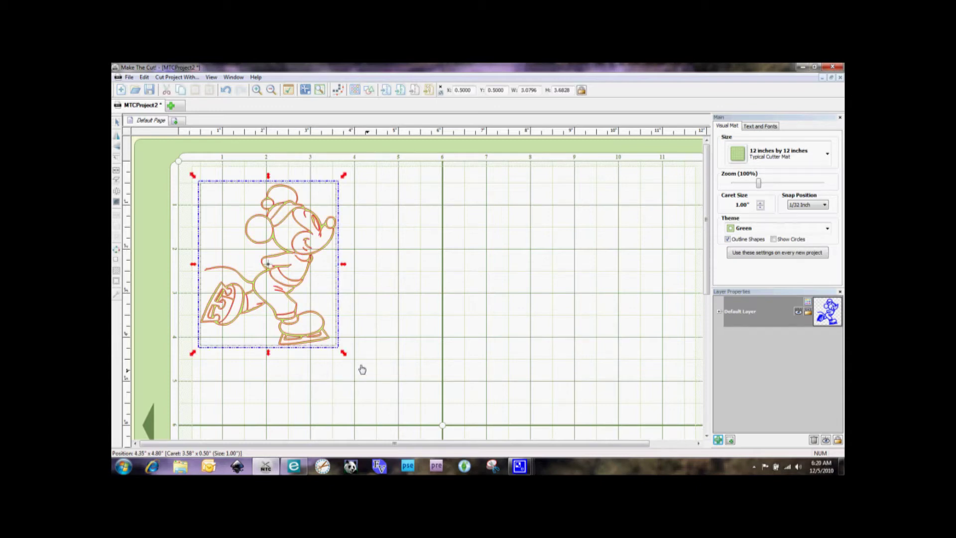
pyautogui.moveTo(346, 358); pyautogui.dragTo(428, 436)
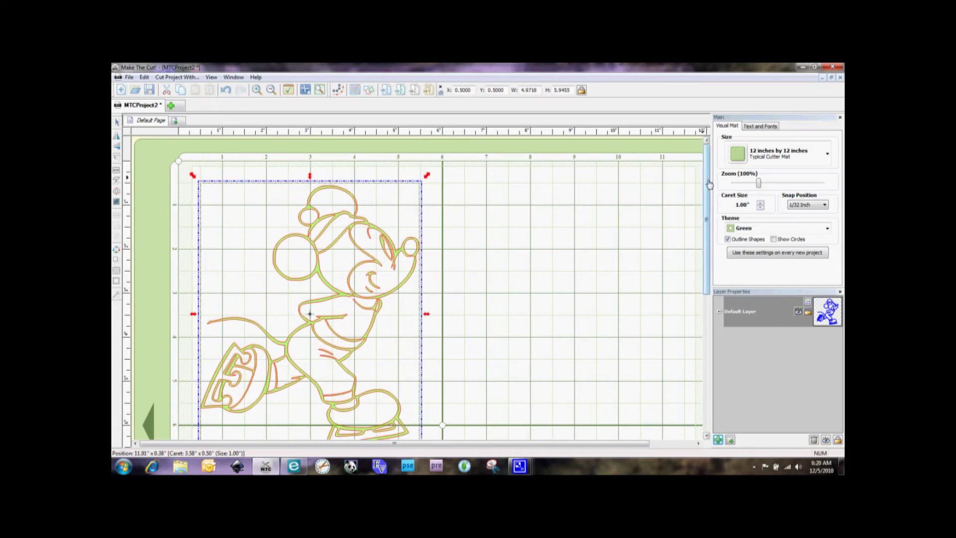
pyautogui.moveTo(709, 184); pyautogui.dragTo(709, 199)
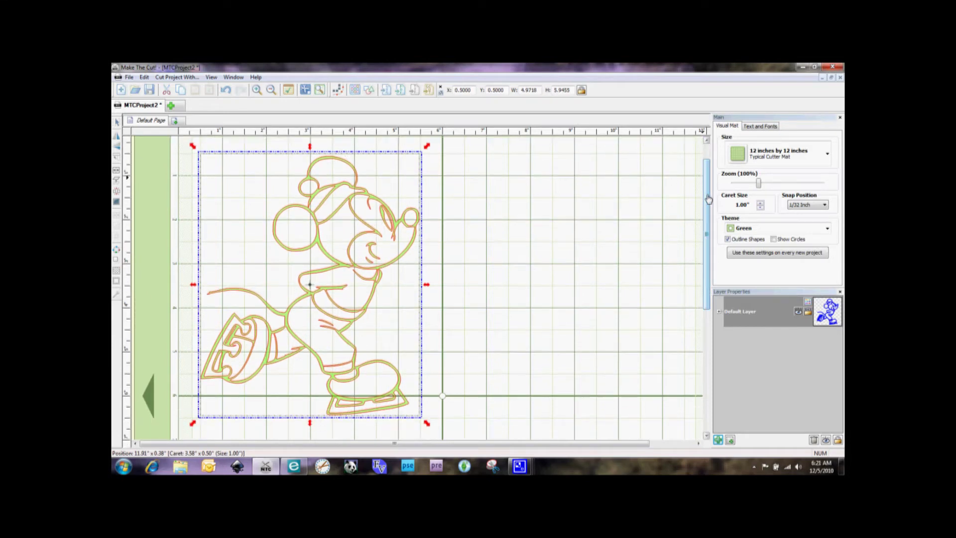
pyautogui.click(118, 193)
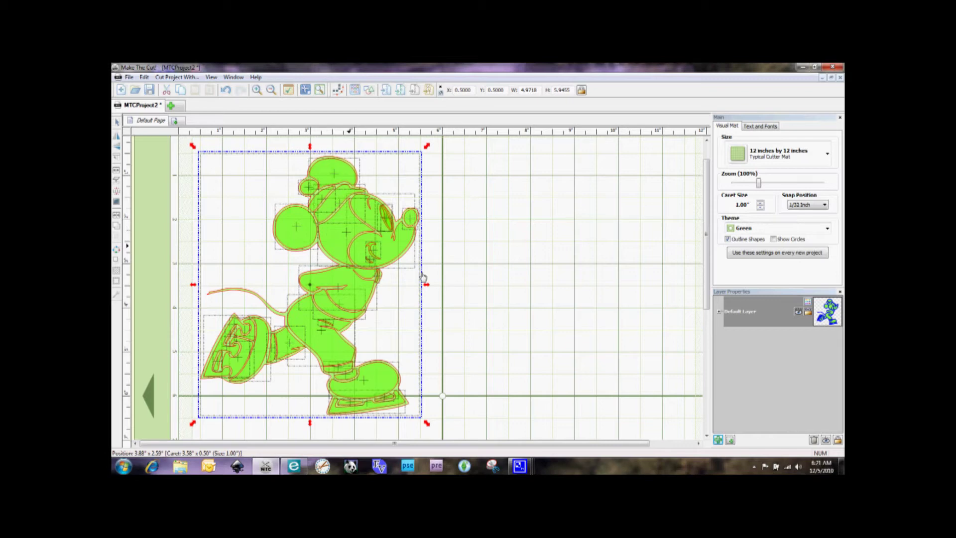
pyautogui.click(541, 243)
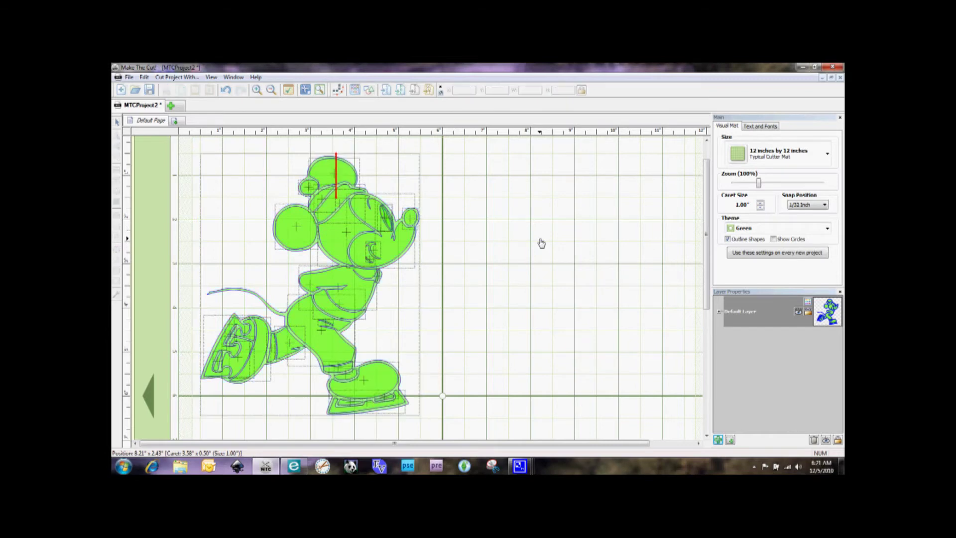
# Put a copy of all Mickey's shapes on a new dark-green layer and hide it
pyautogui.click(275, 238)
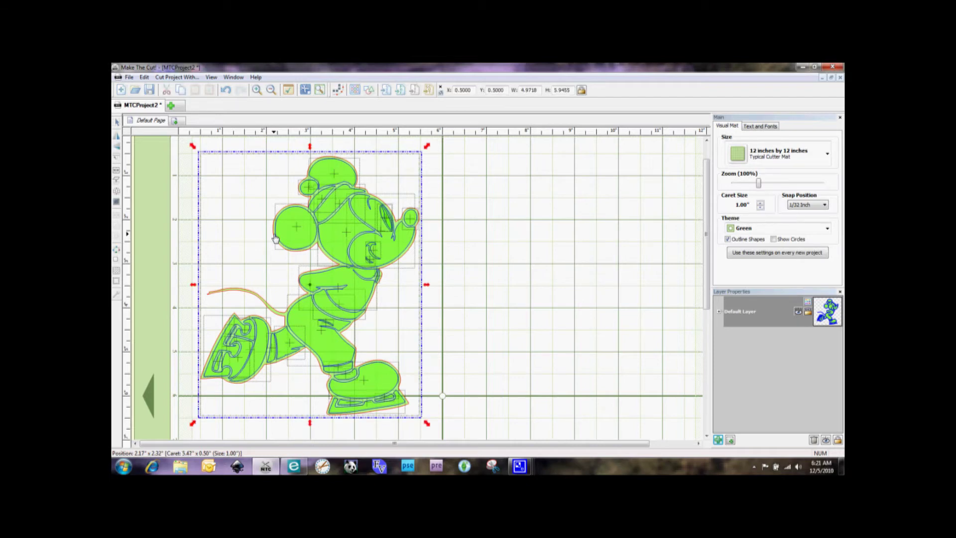
pyautogui.click(730, 440)
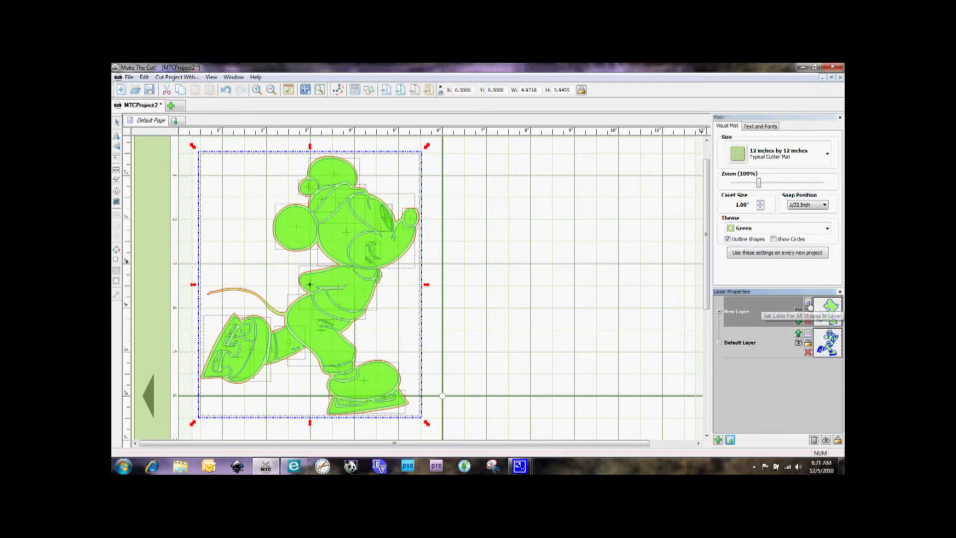
pyautogui.click(808, 303)
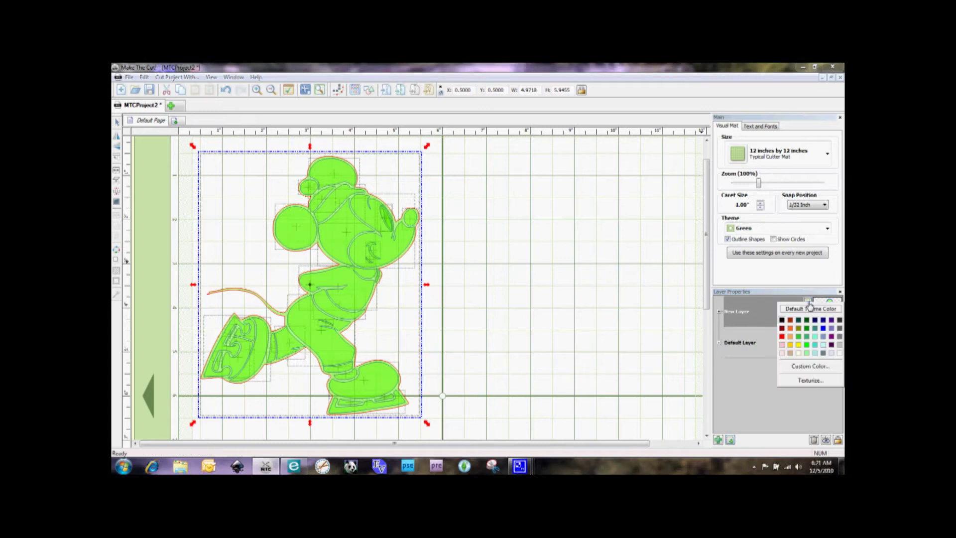
pyautogui.click(782, 321)
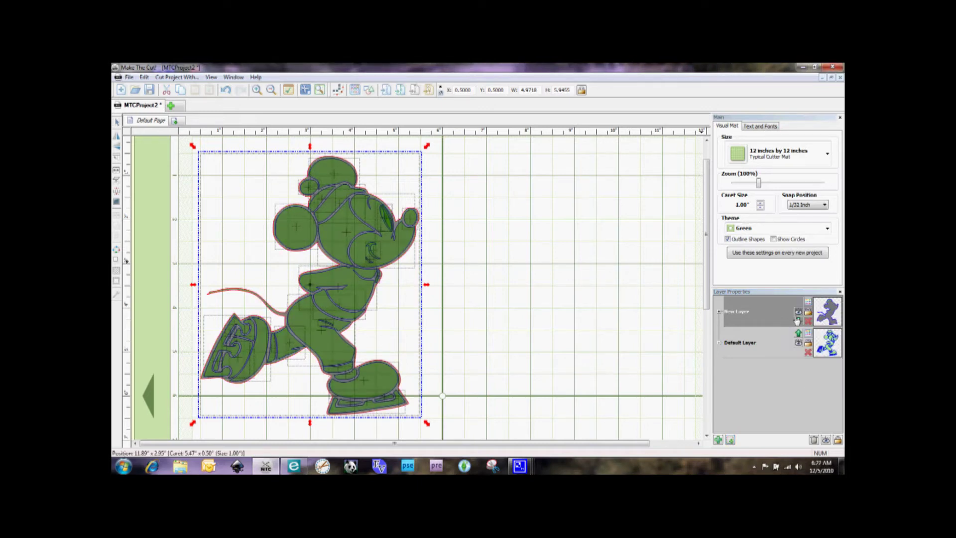
pyautogui.click(798, 313)
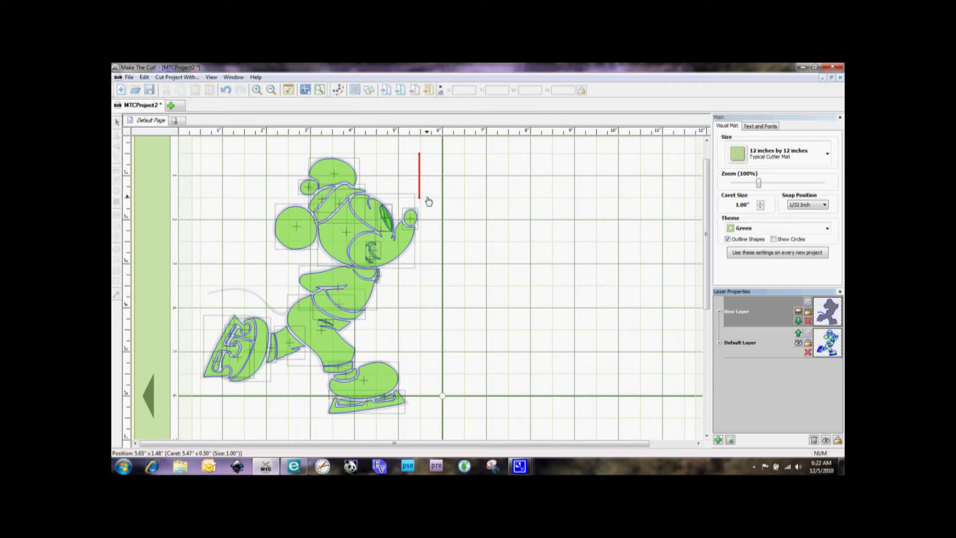
# Move the head piece and shirt pieces onto a new red layer, then hide that layer
pyautogui.click(321, 203)
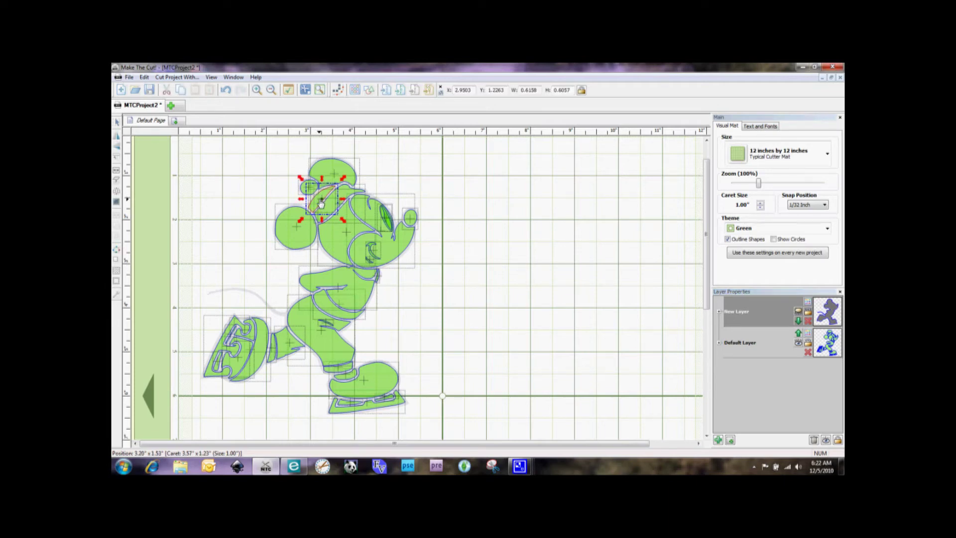
pyautogui.keyDown('shift'); pyautogui.click(359, 298); pyautogui.keyUp('shift')
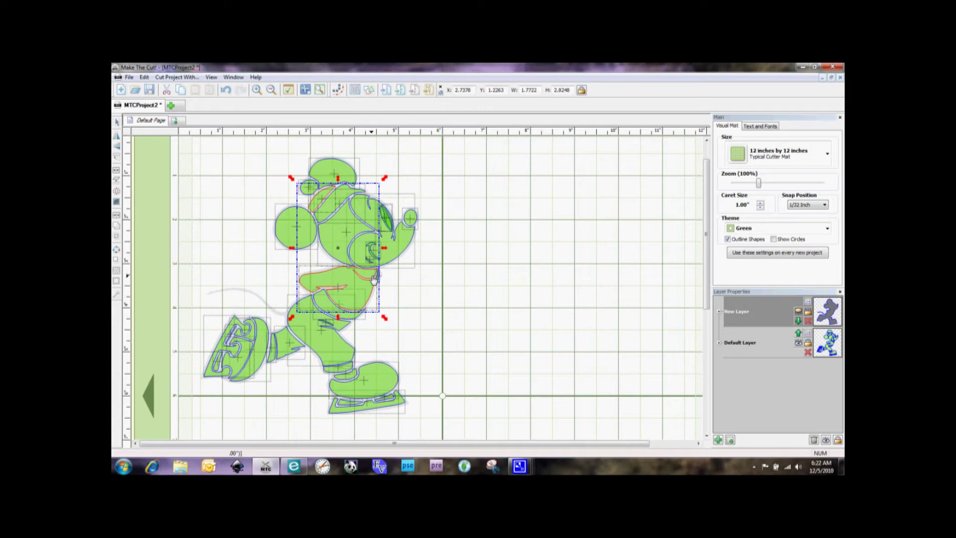
pyautogui.moveTo(379, 284); pyautogui.dragTo(381, 285)
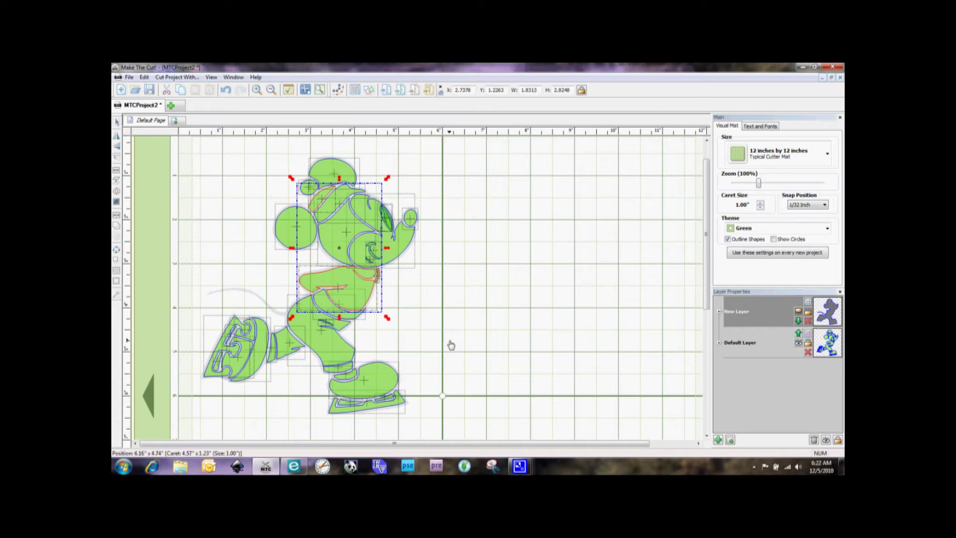
pyautogui.click(729, 440)
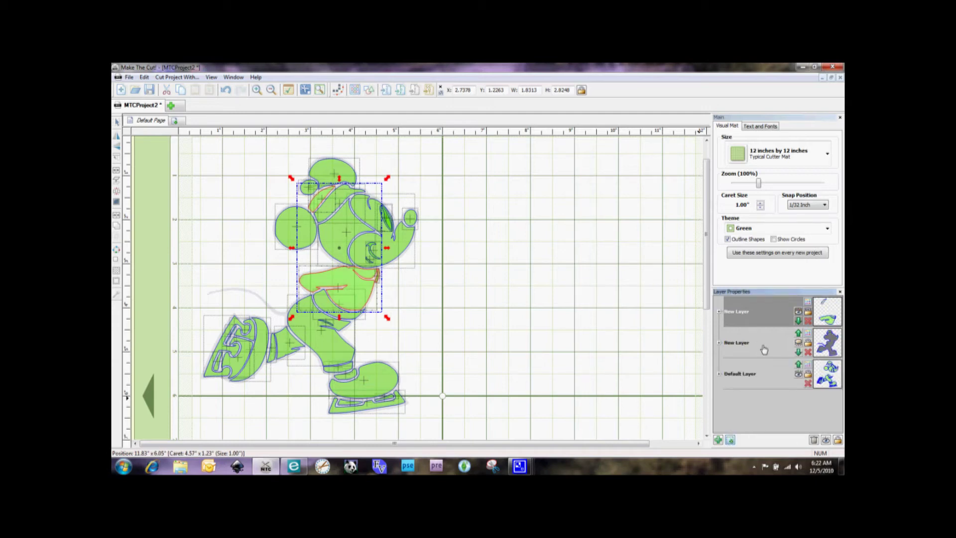
pyautogui.click(808, 301)
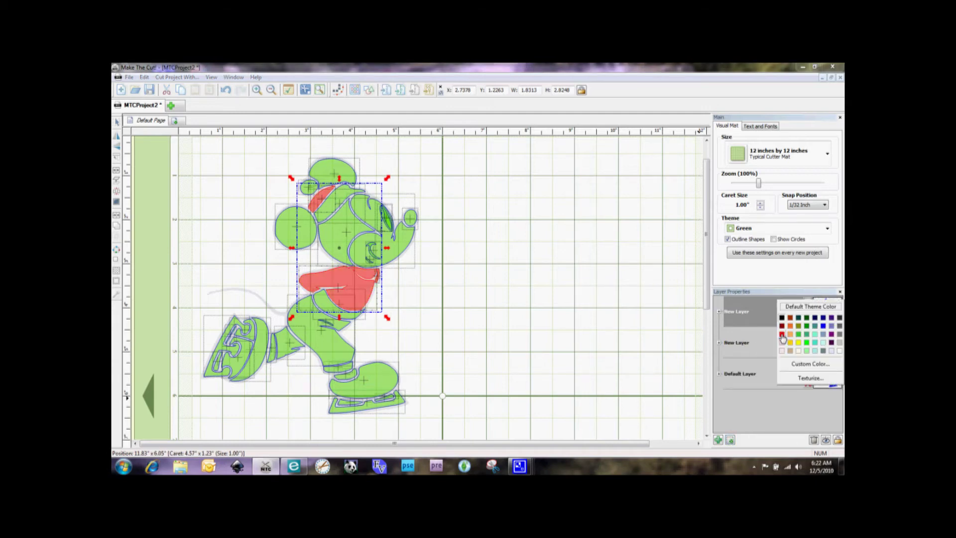
pyautogui.click(781, 335)
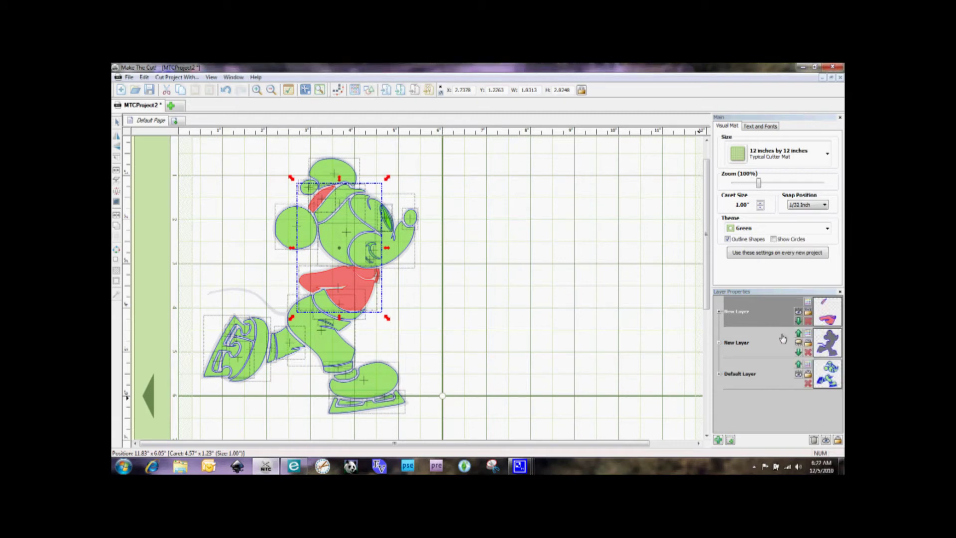
pyautogui.click(798, 314)
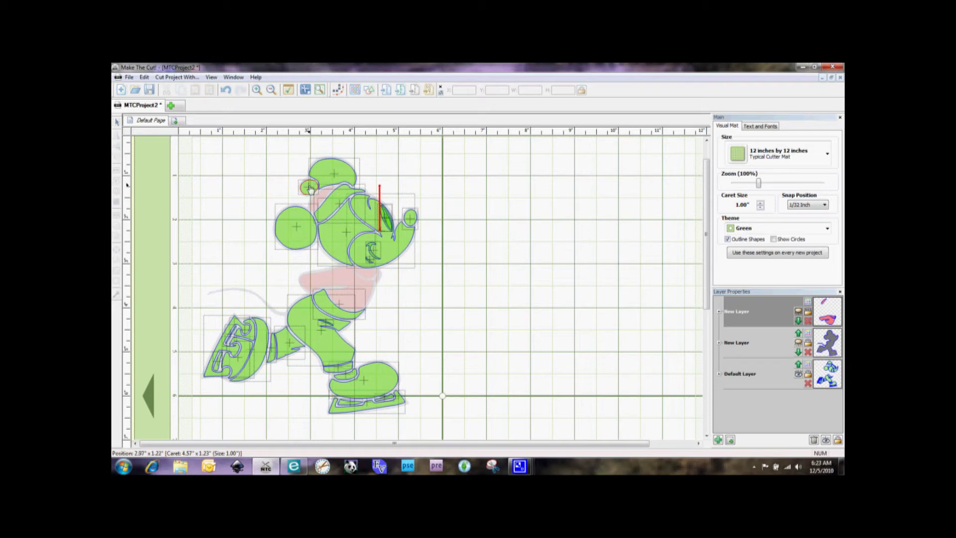
# Delete the small stray piece from Mickey
pyautogui.click(328, 352)
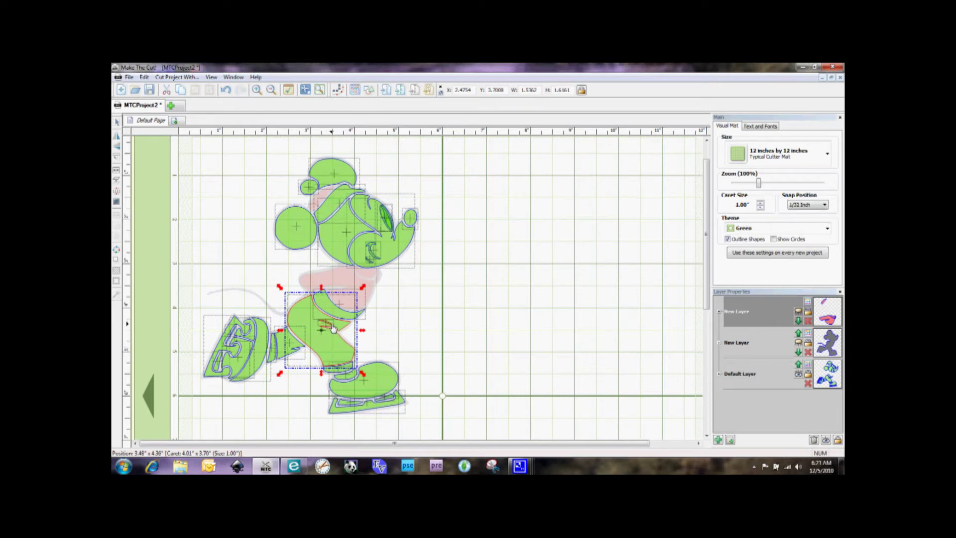
pyautogui.click(511, 298)
pyautogui.click(323, 323)
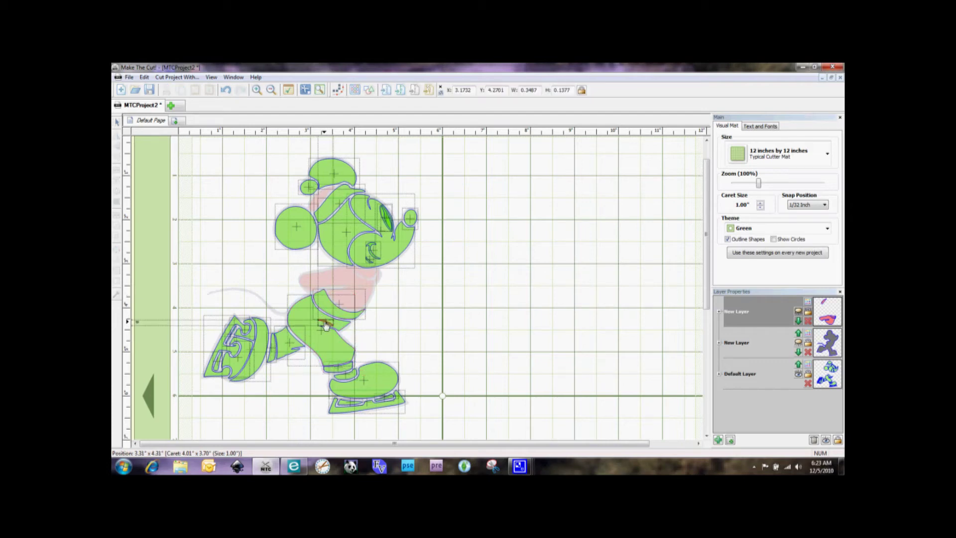
pyautogui.press('Delete')
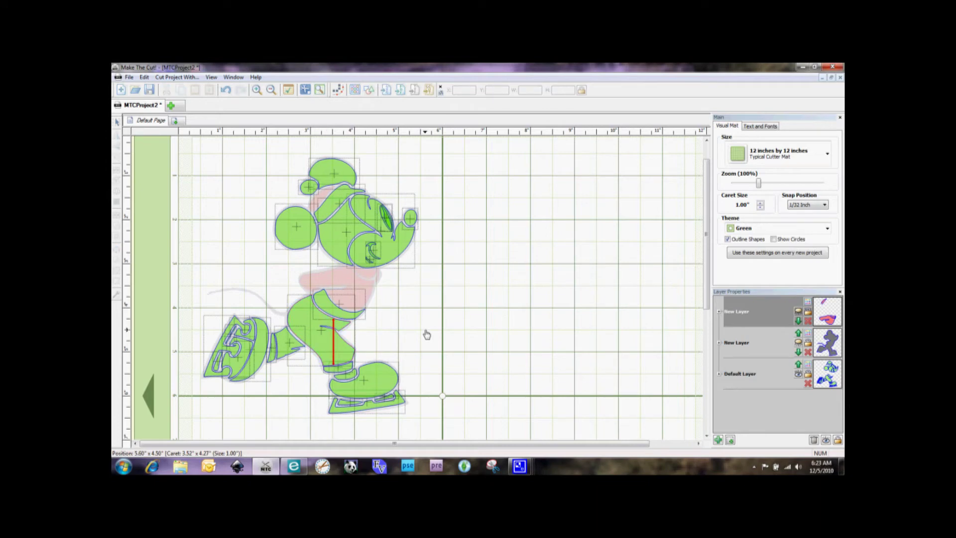
# Move the leg and arm pieces onto a new dark-blue layer and hide it
pyautogui.click(309, 336)
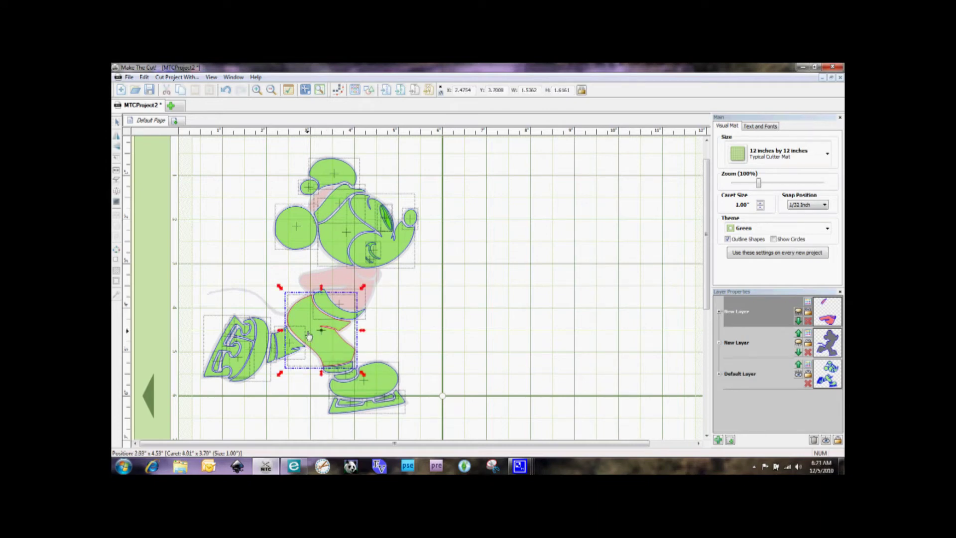
pyautogui.keyDown('shift'); pyautogui.click(284, 347); pyautogui.keyUp('shift')
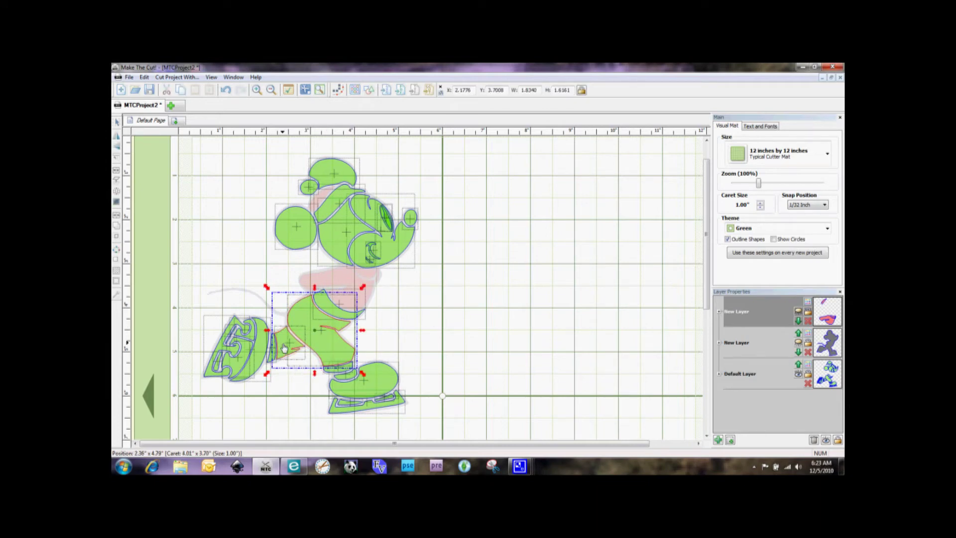
pyautogui.keyDown('shift'); pyautogui.click(275, 358); pyautogui.keyUp('shift')
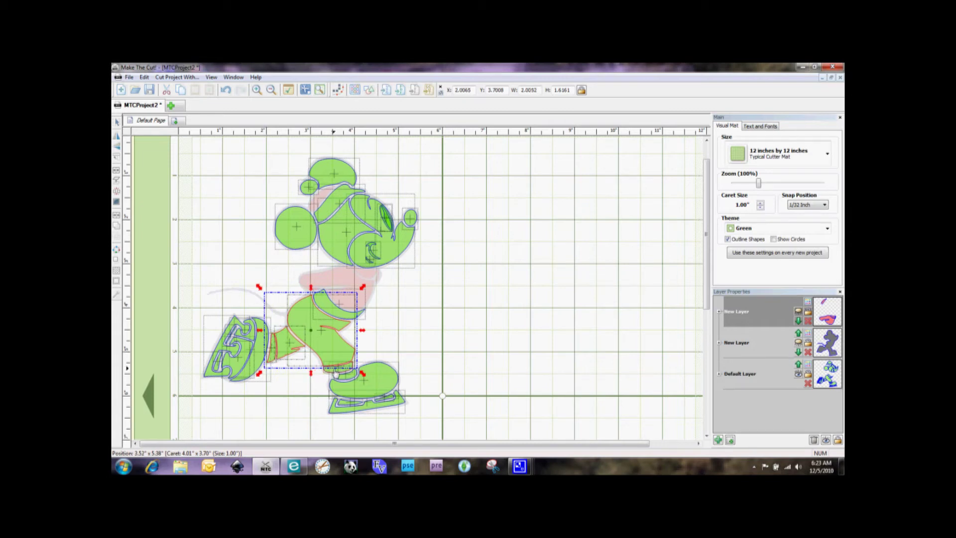
pyautogui.keyDown('shift'); pyautogui.click(336, 373); pyautogui.keyUp('shift')
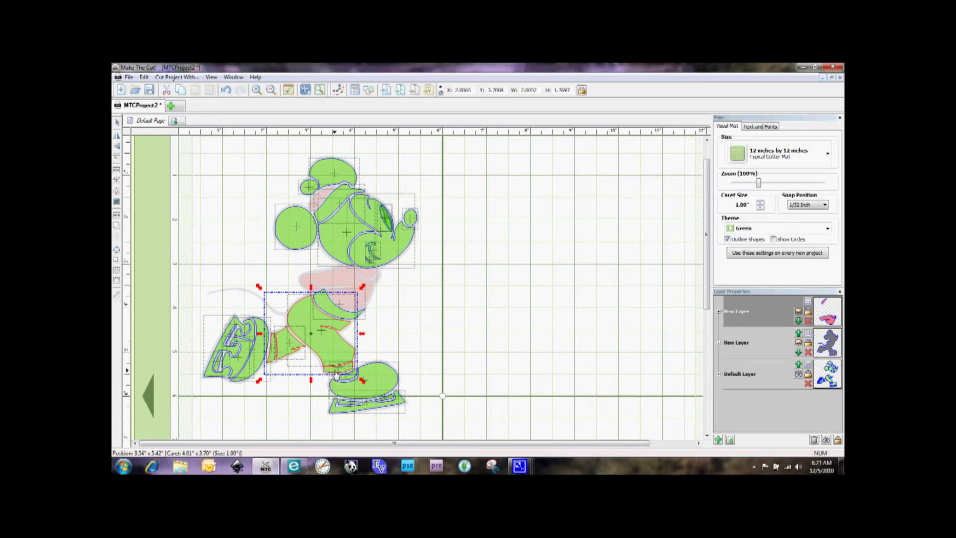
pyautogui.click(731, 440)
pyautogui.click(807, 301)
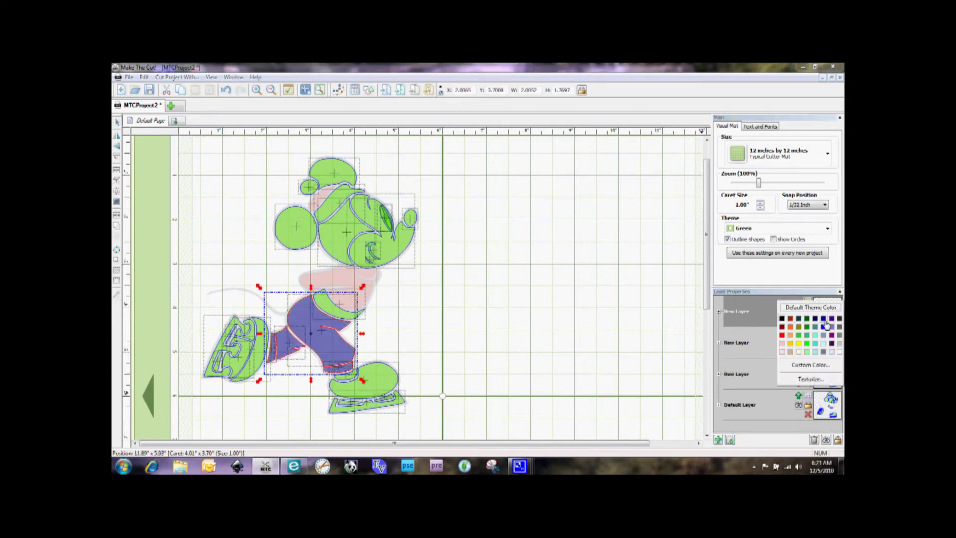
pyautogui.click(822, 318)
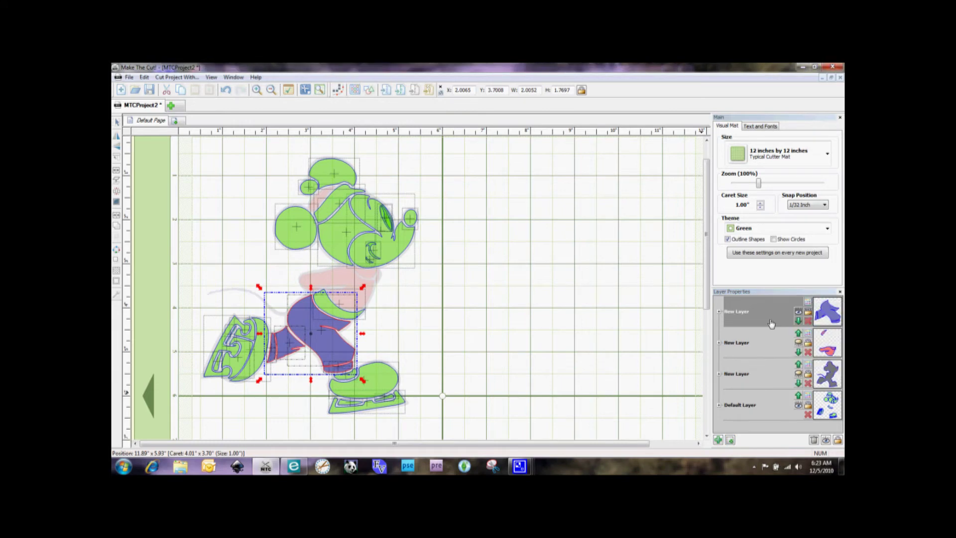
pyautogui.click(798, 312)
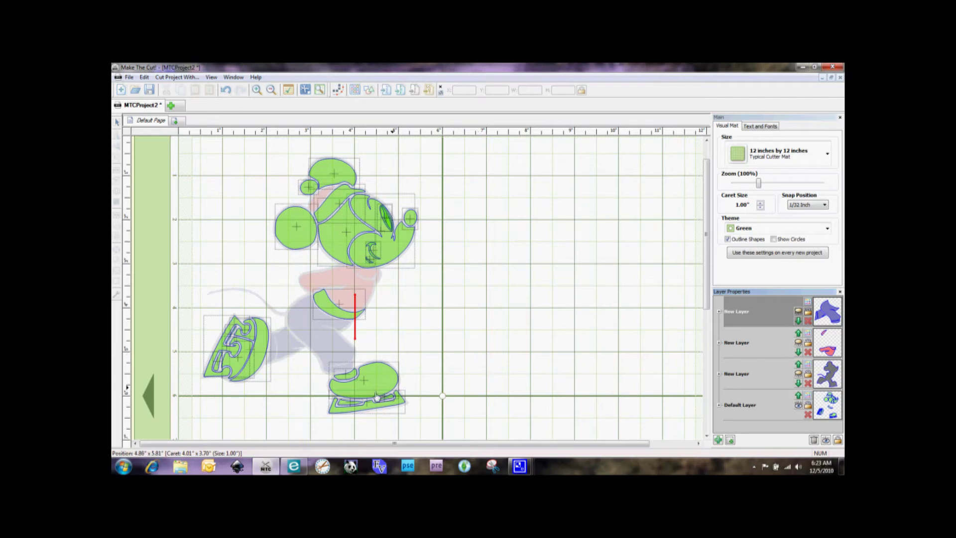
# Delete the two small inner blade pieces
pyautogui.click(353, 408)
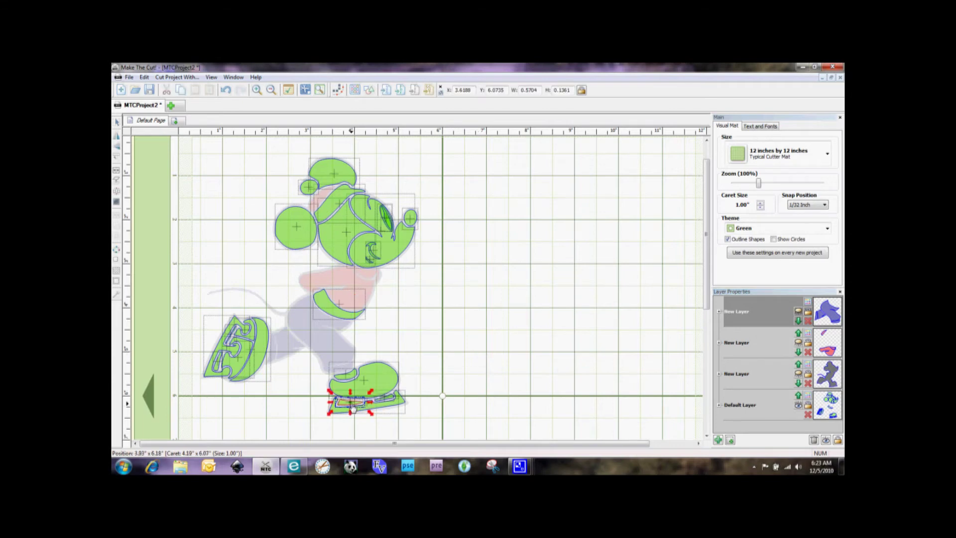
pyautogui.press('Delete')
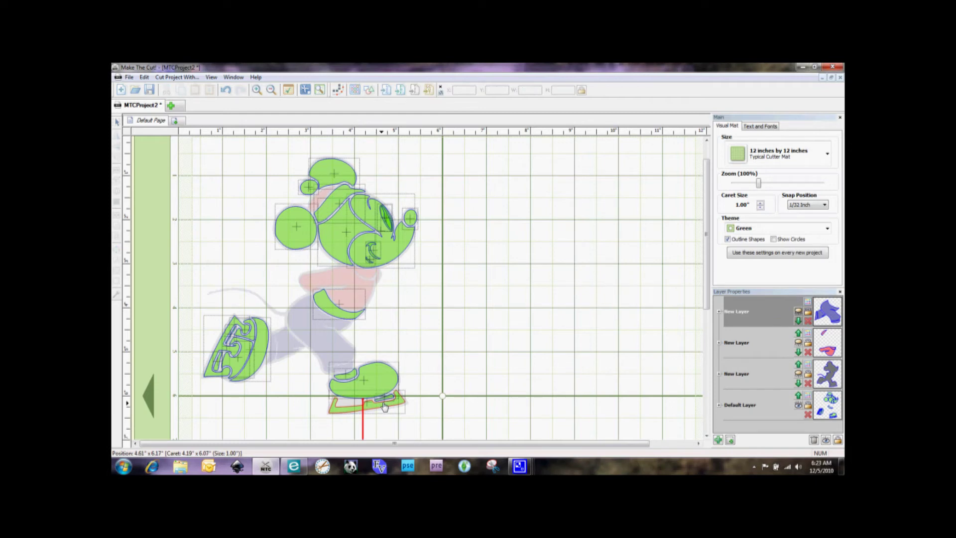
pyautogui.click(385, 402)
pyautogui.press('Delete')
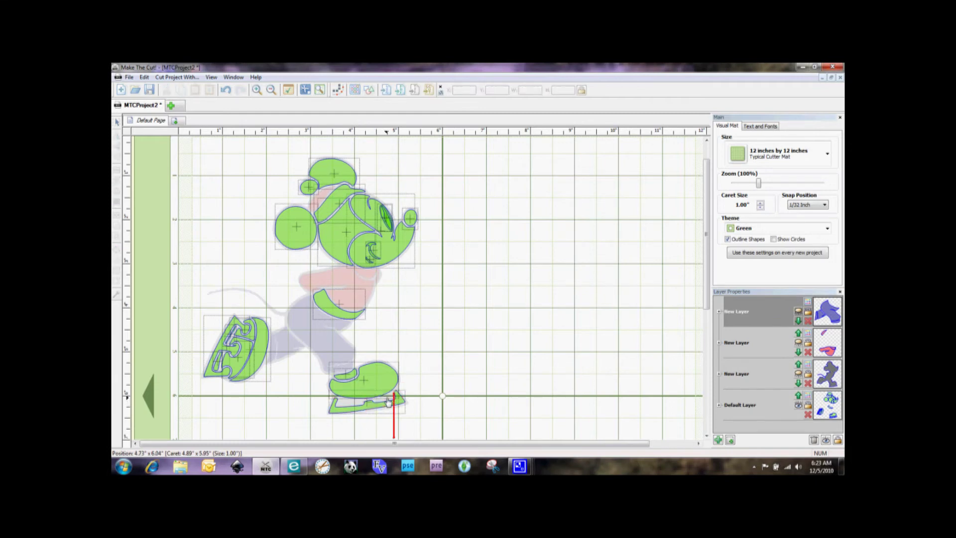
# Move both skate boots onto a new blue-coloured layer
pyautogui.click(256, 373)
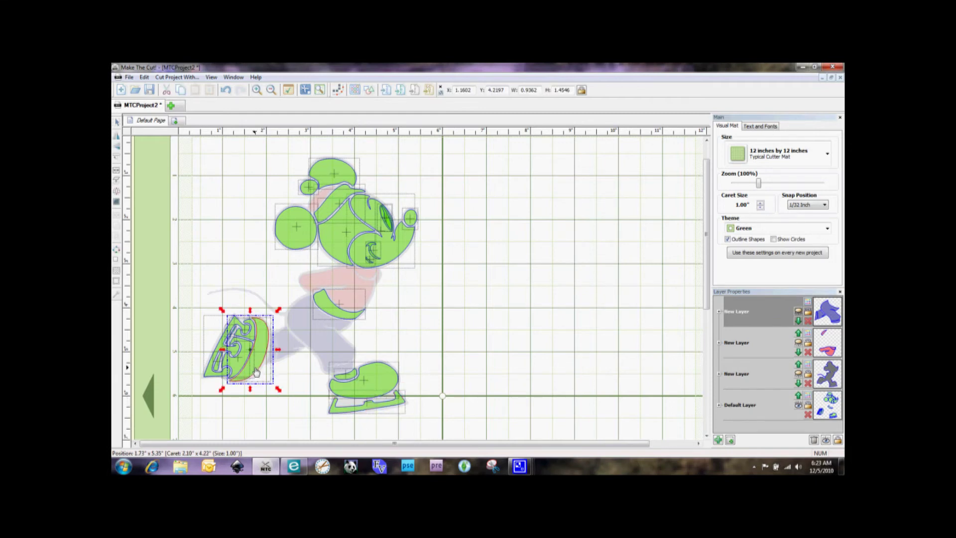
pyautogui.keyDown('shift'); pyautogui.click(368, 391); pyautogui.keyUp('shift')
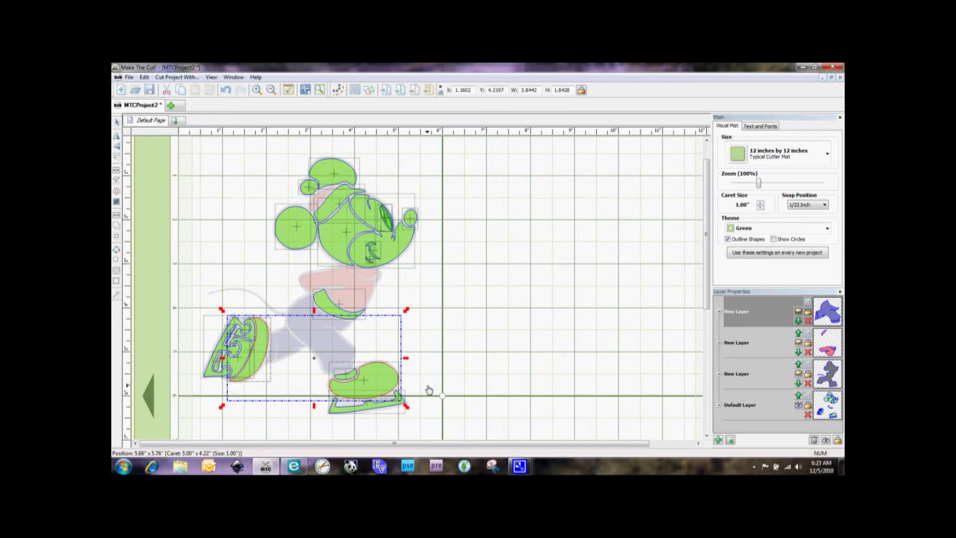
pyautogui.click(729, 441)
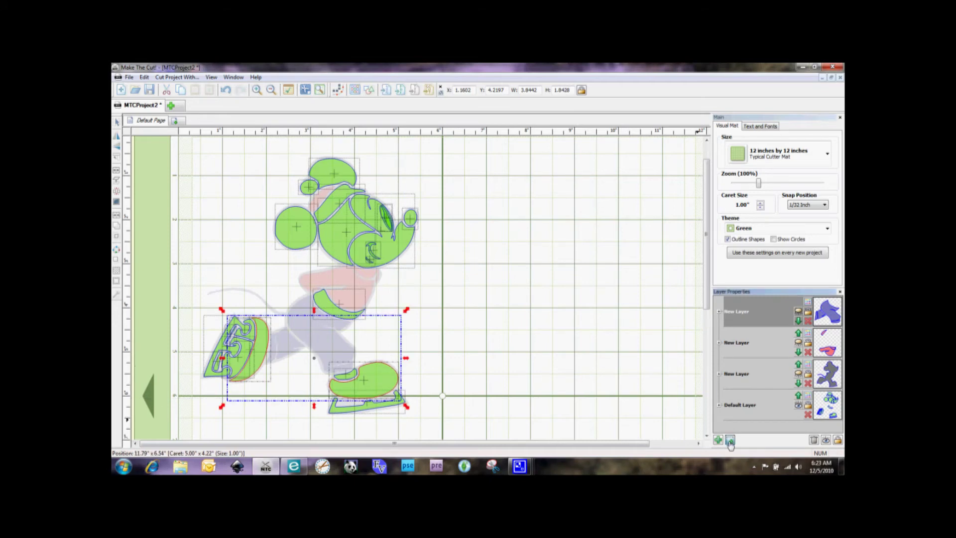
pyautogui.click(799, 303)
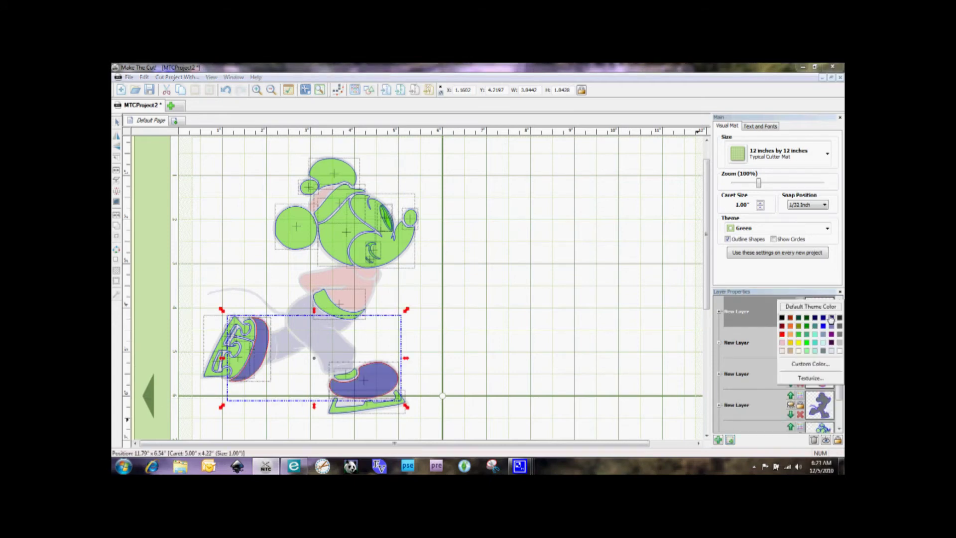
pyautogui.click(830, 317)
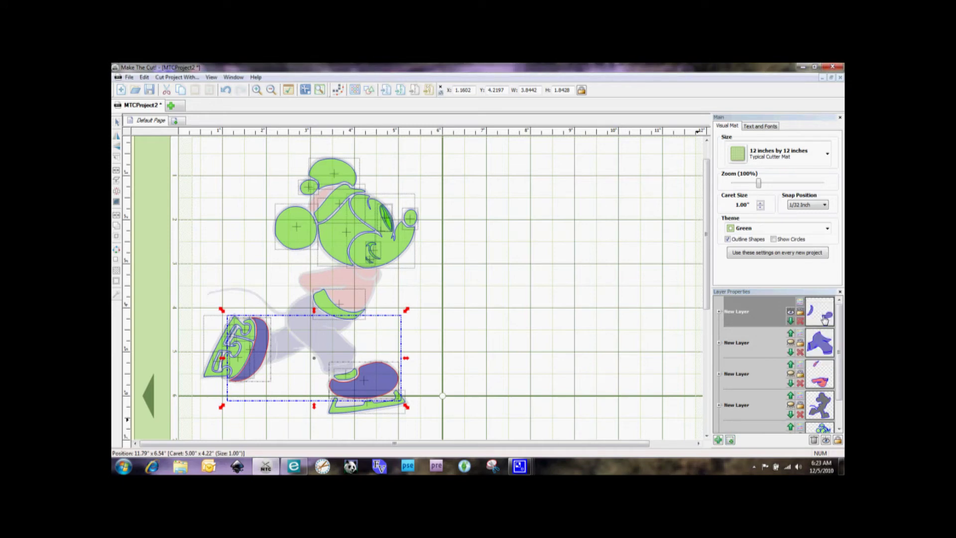
# Hide the blue boots layer and delete two small inner pieces of the left skate
pyautogui.click(790, 313)
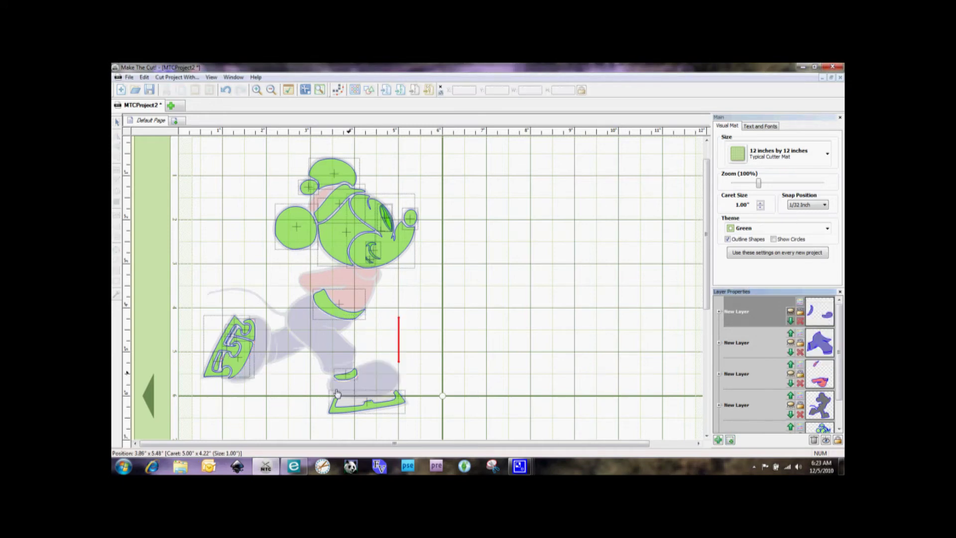
pyautogui.click(239, 364)
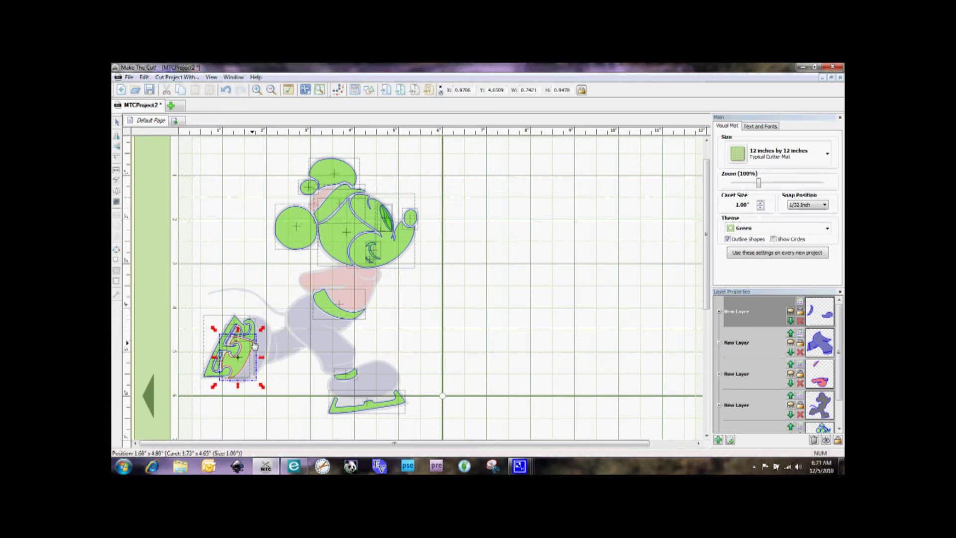
pyautogui.click(291, 429)
pyautogui.click(366, 410)
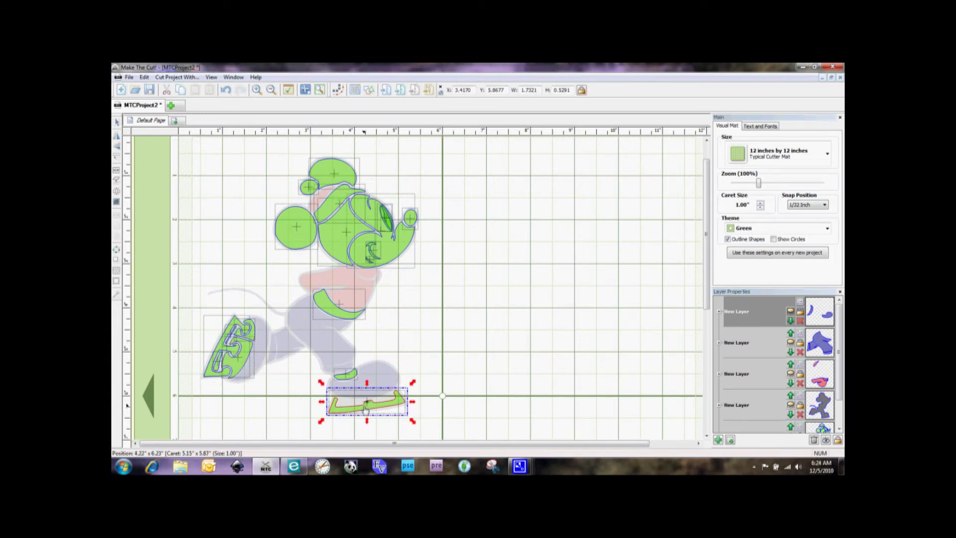
pyautogui.click(220, 367)
pyautogui.press('Delete')
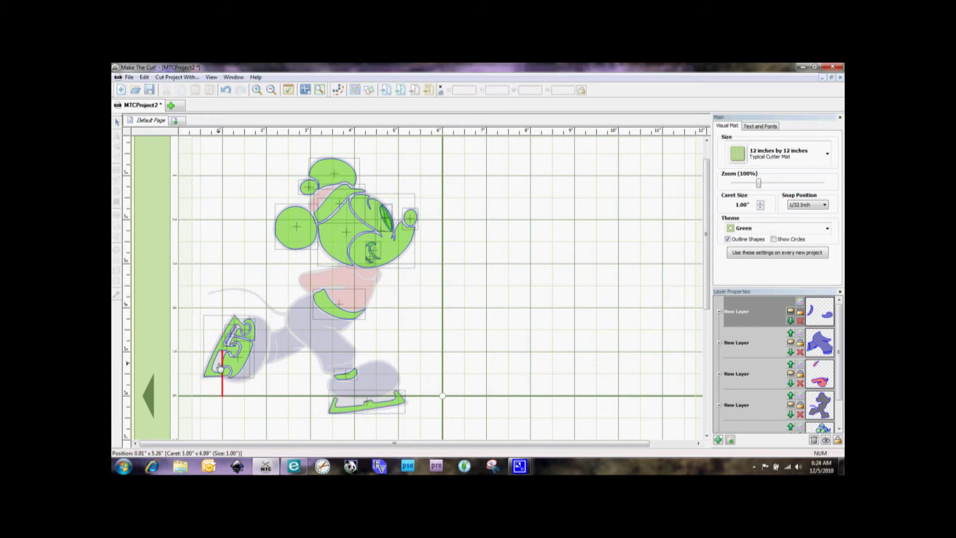
pyautogui.click(232, 339)
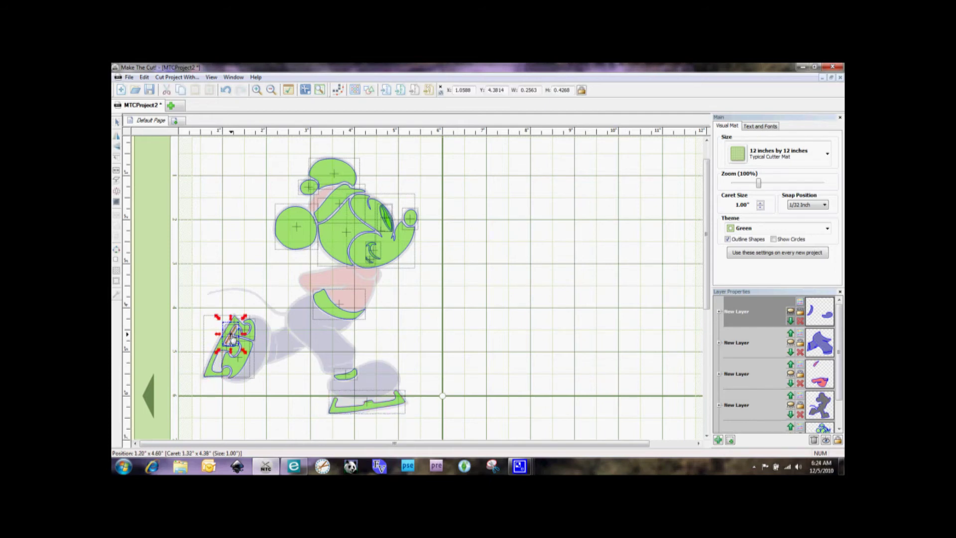
pyautogui.press('Delete')
# Move both skate blades onto a new grey layer and hide it
pyautogui.click(225, 338)
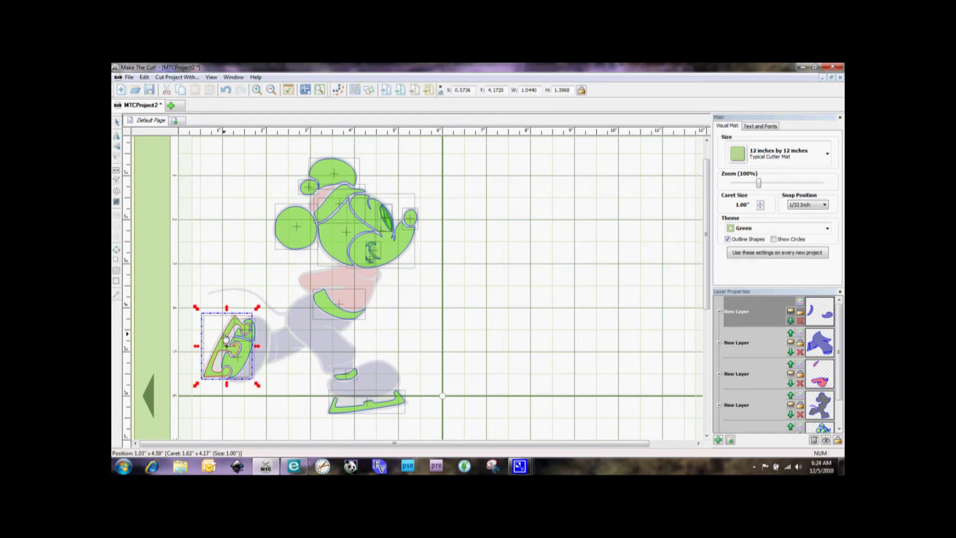
pyautogui.keyDown('shift'); pyautogui.click(350, 412); pyautogui.keyUp('shift')
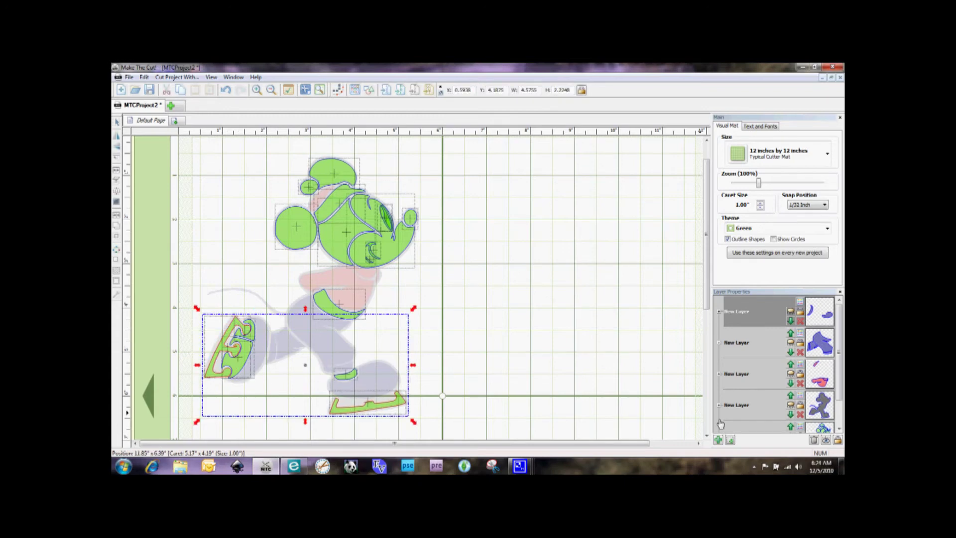
pyautogui.click(730, 440)
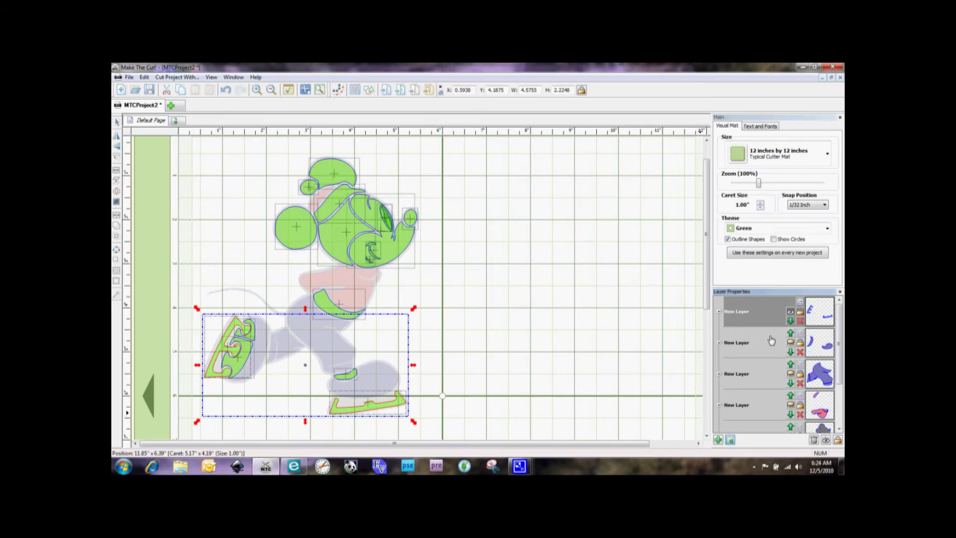
pyautogui.click(800, 302)
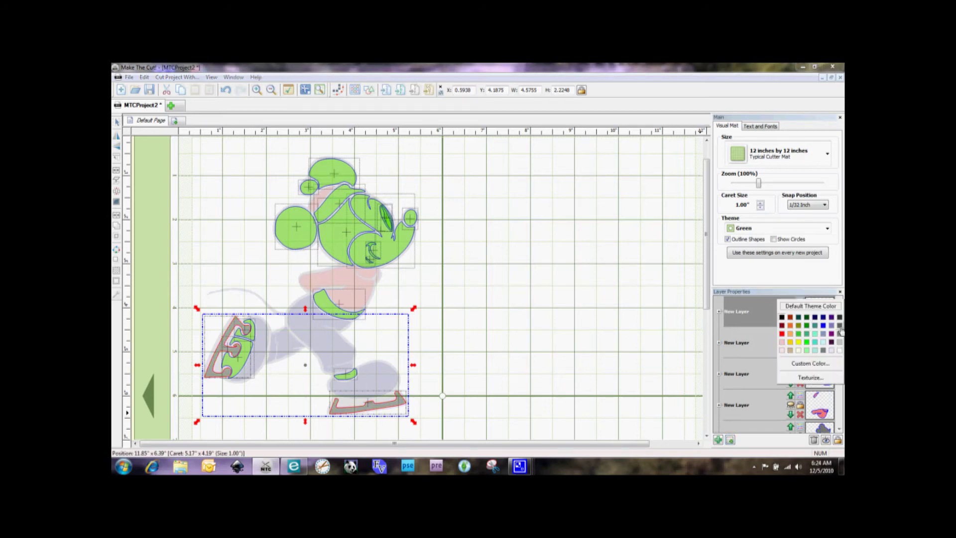
pyautogui.click(840, 327)
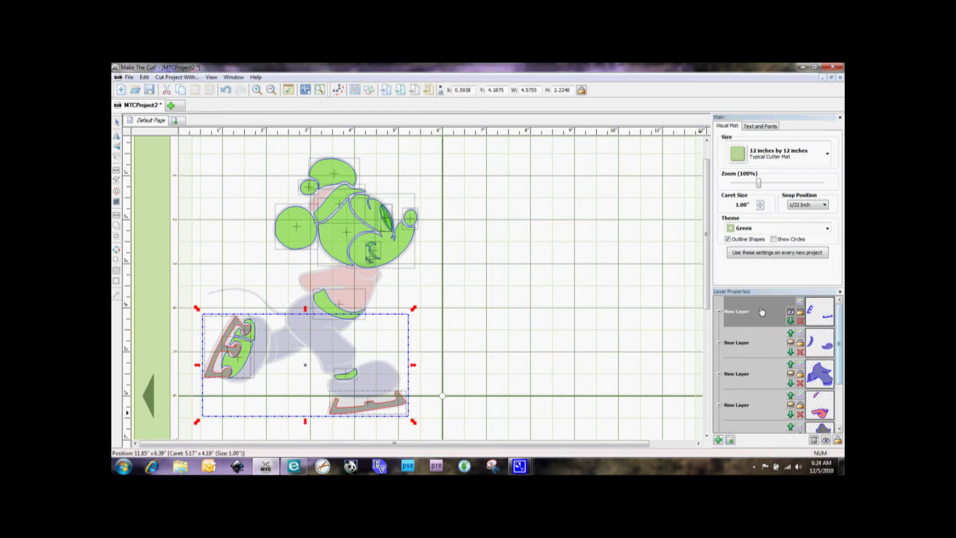
pyautogui.click(790, 312)
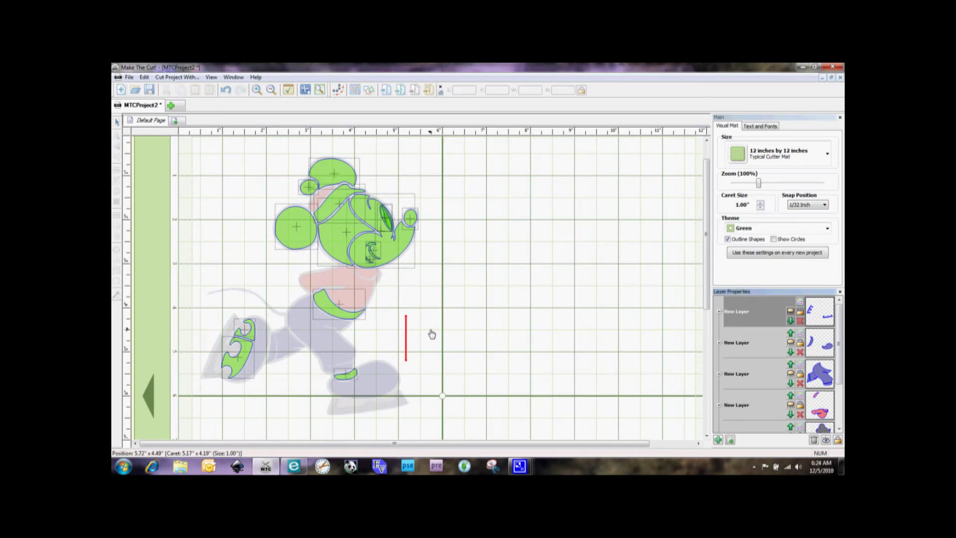
# Move the head-area pieces and ear circle onto a new pink layer and hide it
pyautogui.click(330, 311)
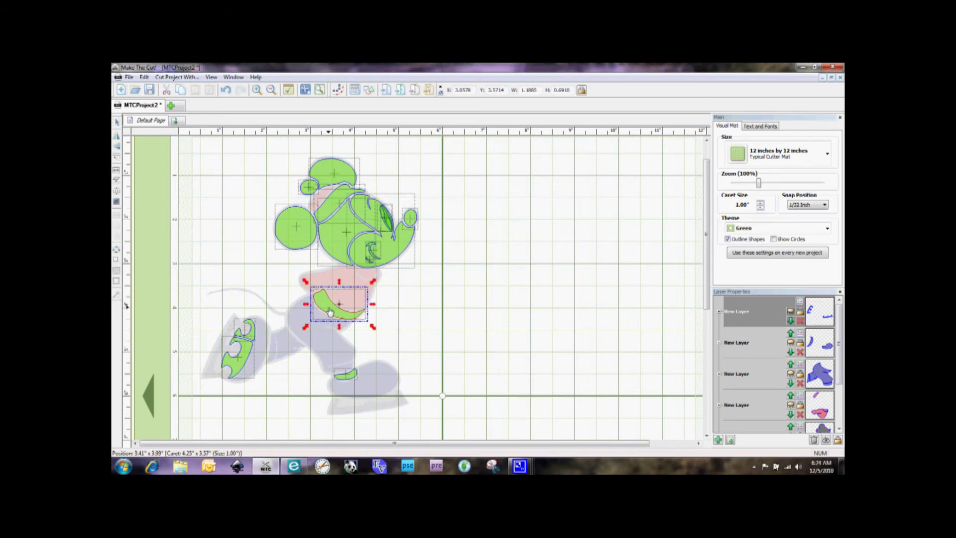
pyautogui.keyDown('shift'); pyautogui.click(332, 204); pyautogui.keyUp('shift')
pyautogui.keyDown('shift'); pyautogui.click(307, 190); pyautogui.keyUp('shift')
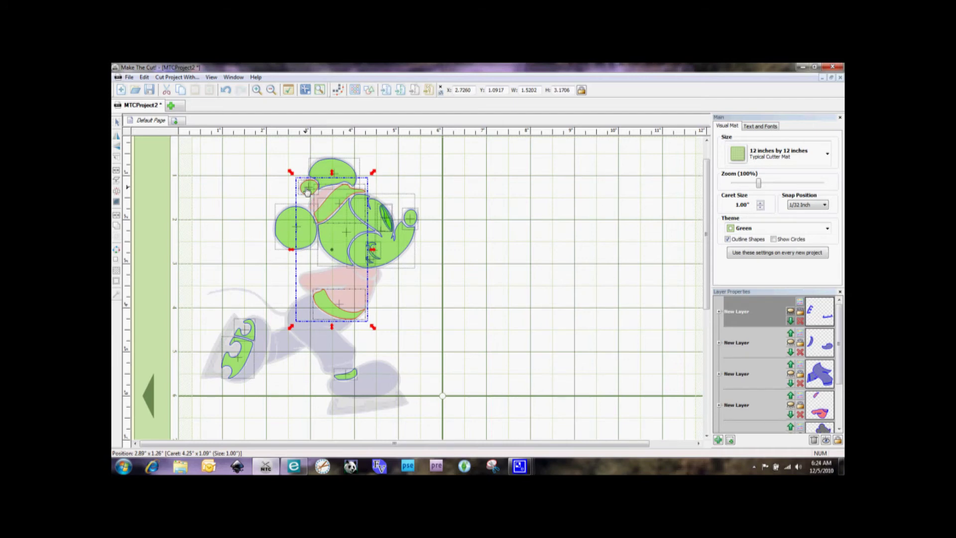
pyautogui.click(729, 439)
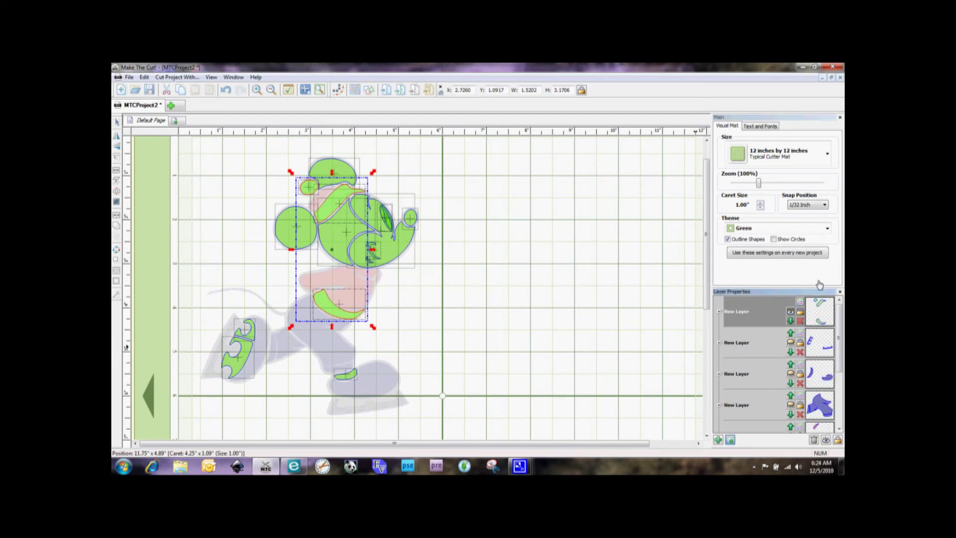
pyautogui.click(800, 302)
pyautogui.click(790, 328)
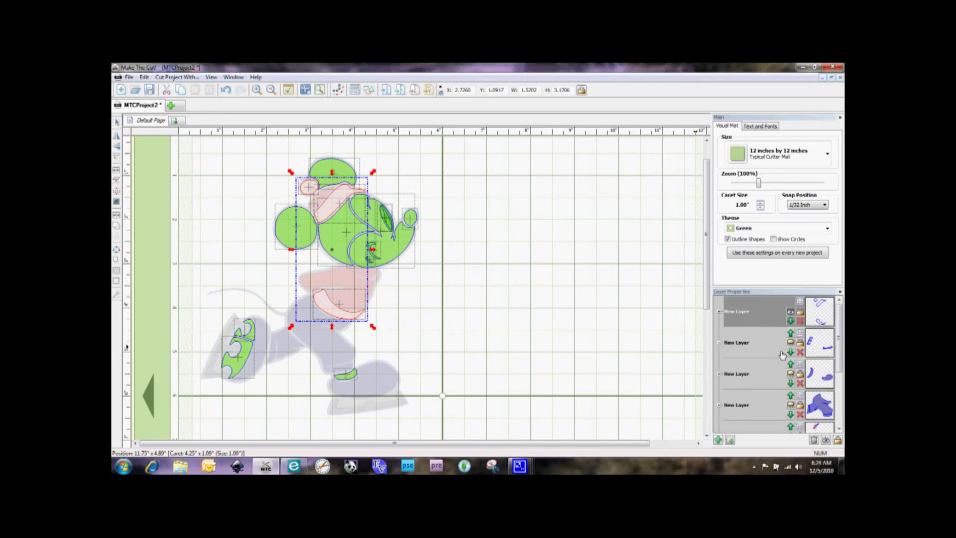
pyautogui.click(790, 313)
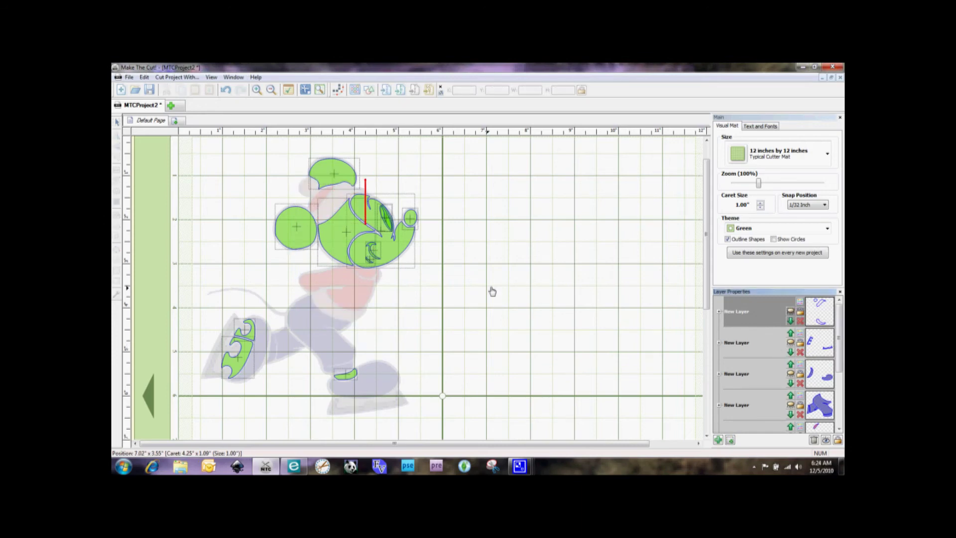
# Move the face shape onto another new light-pink layer and hide it
pyautogui.click(397, 247)
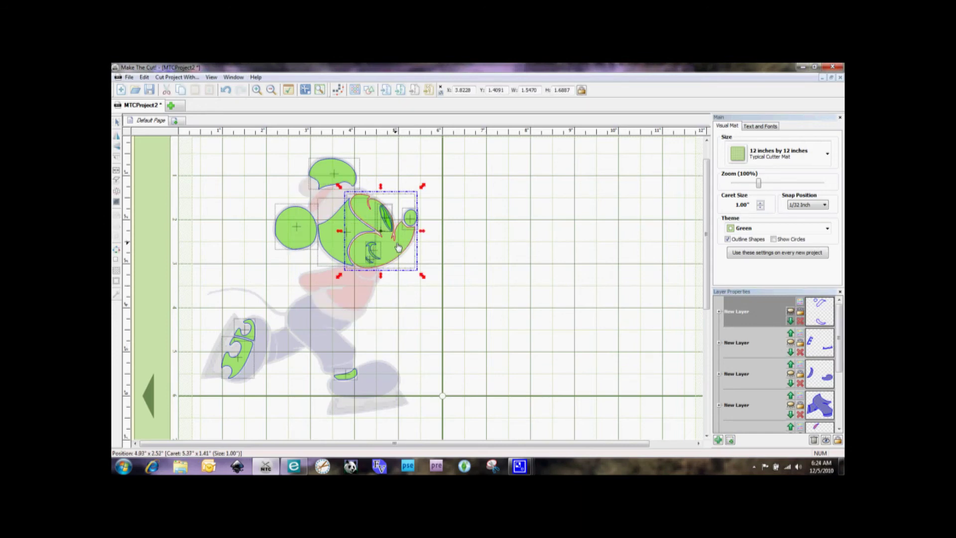
pyautogui.click(730, 440)
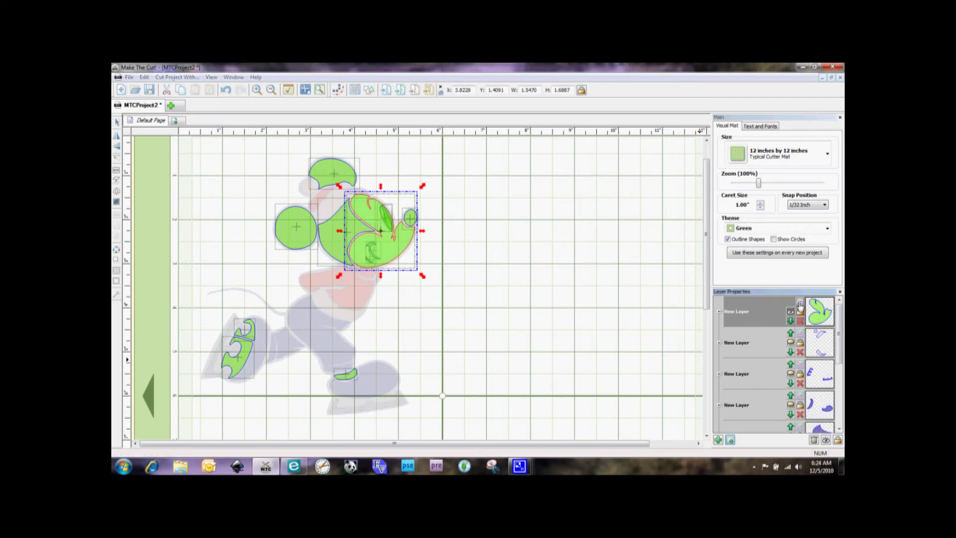
pyautogui.click(800, 303)
pyautogui.click(781, 346)
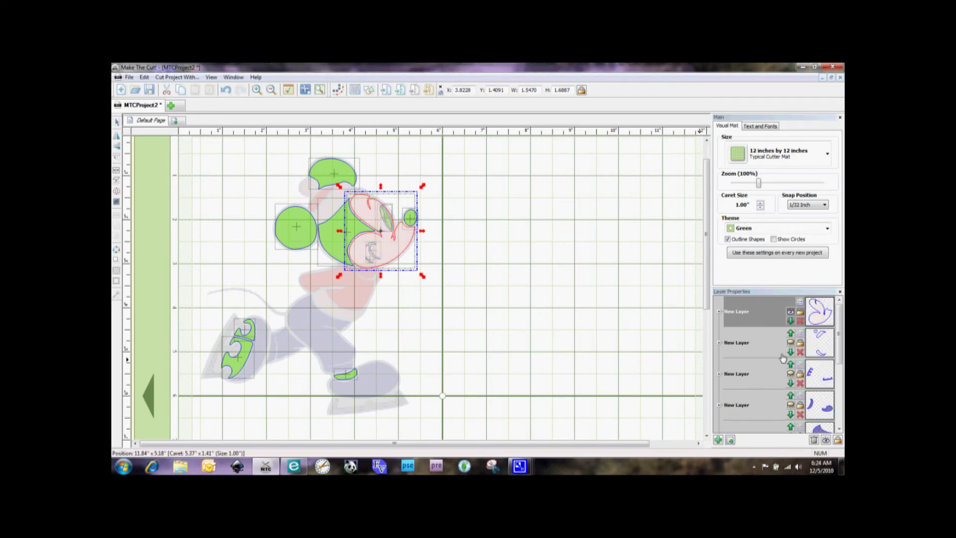
pyautogui.click(752, 312)
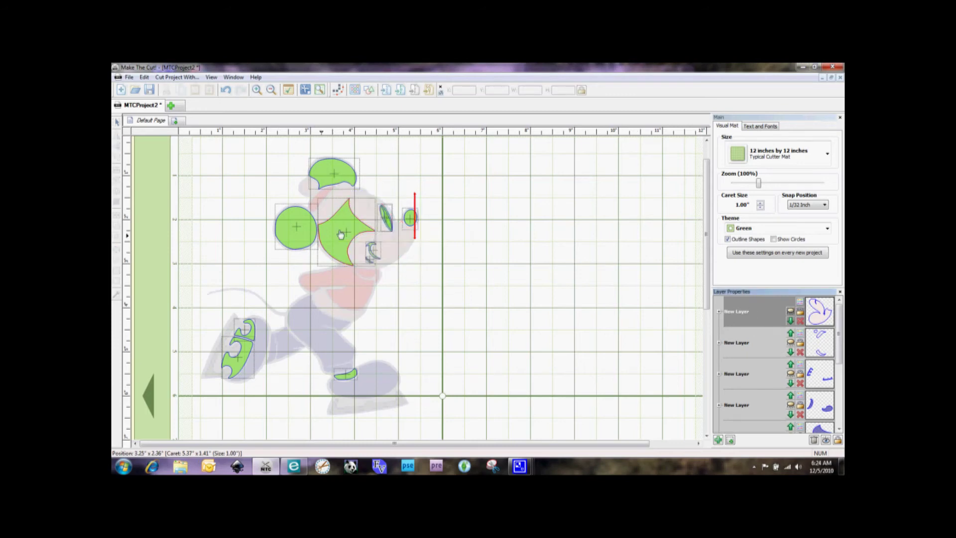
# Show the second layer, weld the pink shape, small circle and crescent into one, then hide it
pyautogui.click(389, 226)
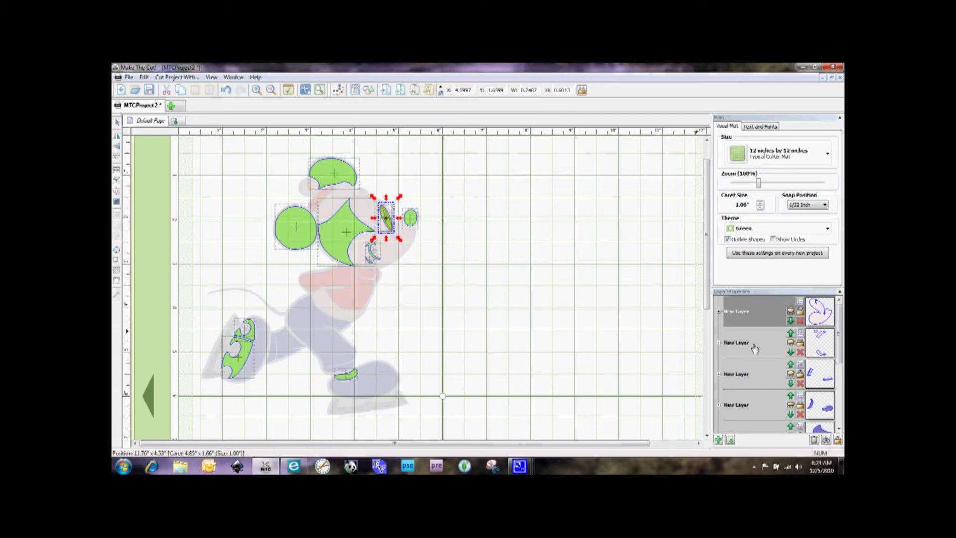
pyautogui.click(791, 343)
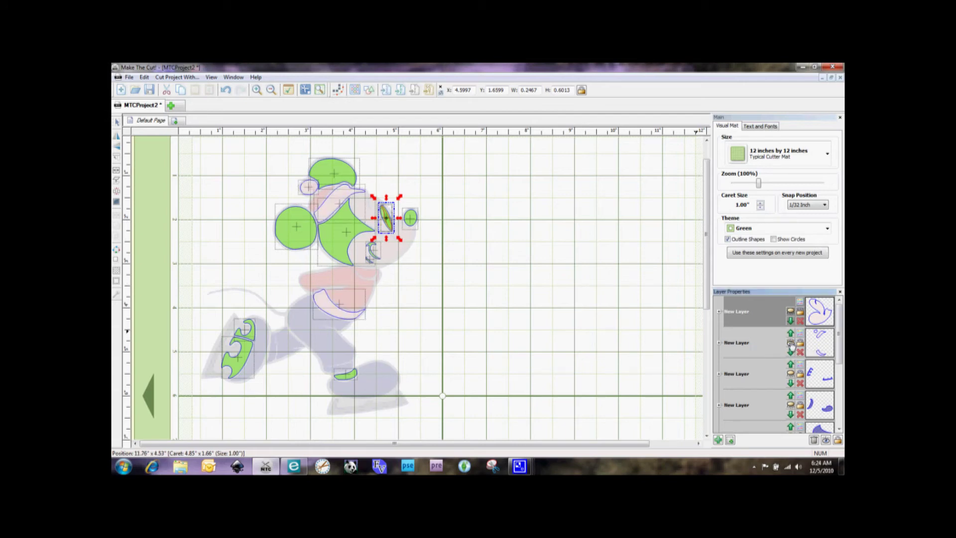
pyautogui.keyDown('shift'); pyautogui.click(343, 202); pyautogui.keyUp('shift')
pyautogui.keyDown('shift'); pyautogui.click(306, 190); pyautogui.keyUp('shift')
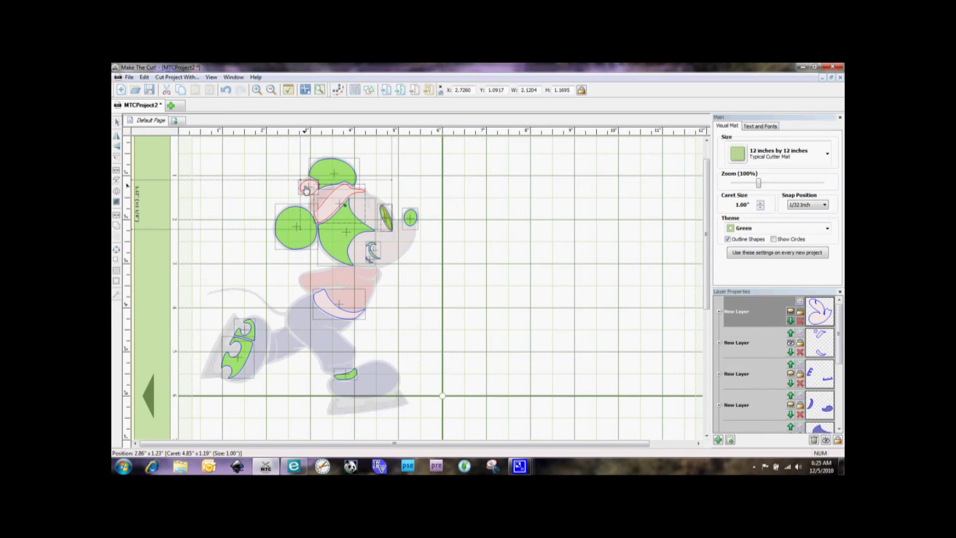
pyautogui.keyDown('shift'); pyautogui.click(328, 312); pyautogui.keyUp('shift')
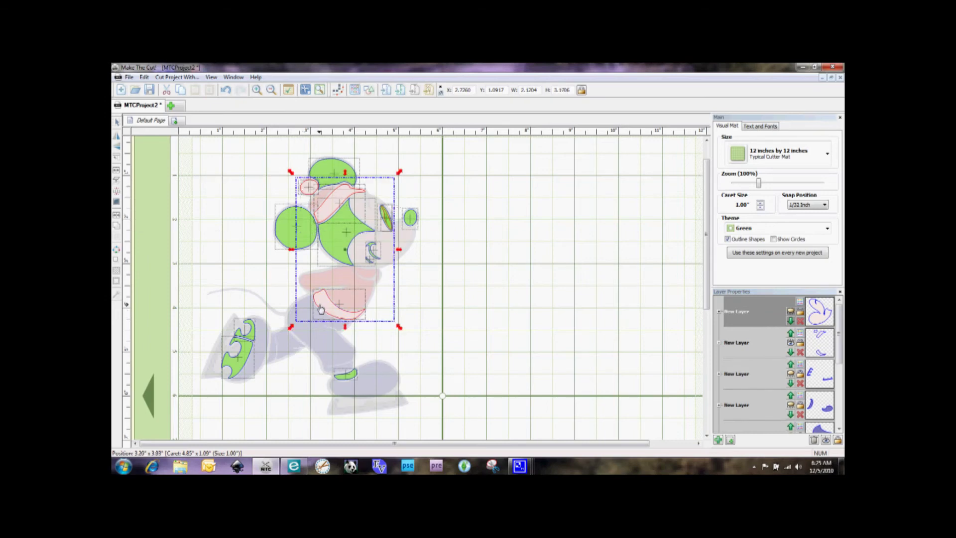
pyautogui.click(118, 218)
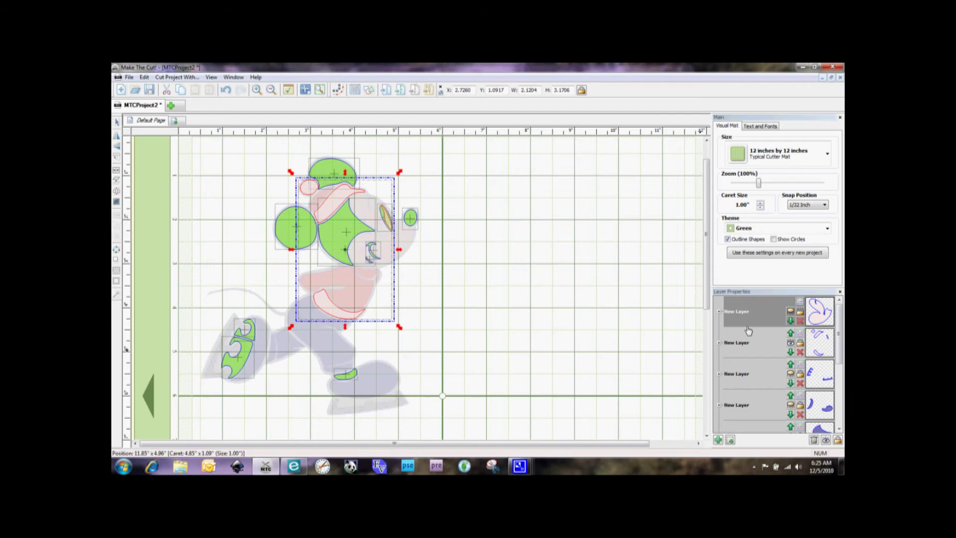
pyautogui.click(790, 345)
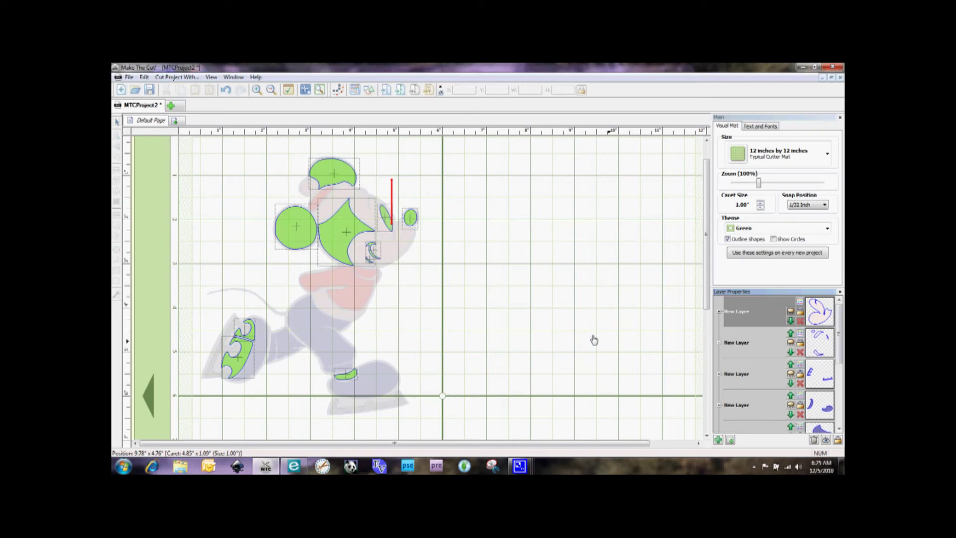
# Select all ten remaining green pieces, including the oval, leaf, curl, triangle, circle, J and foot shapes
pyautogui.click(415, 219)
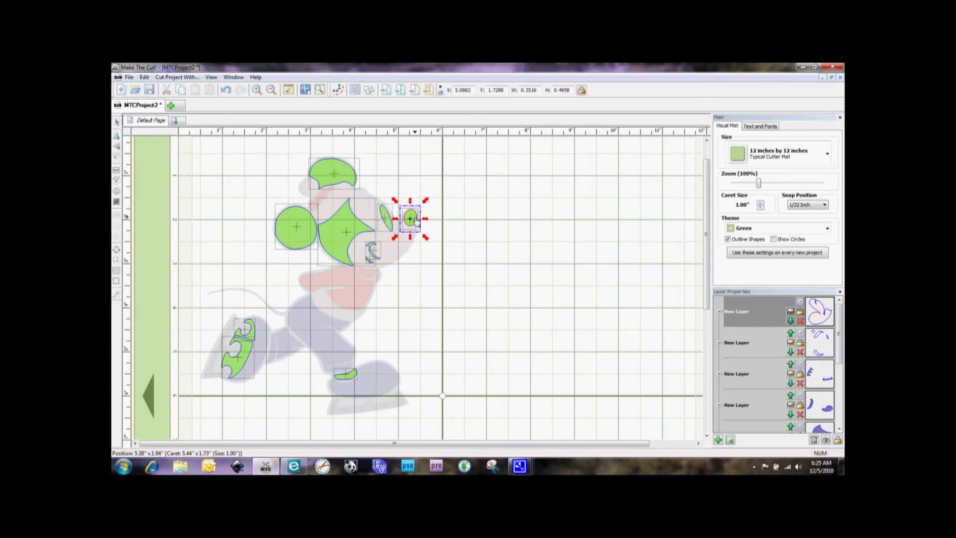
pyautogui.keyDown('shift'); pyautogui.click(389, 223); pyautogui.keyUp('shift')
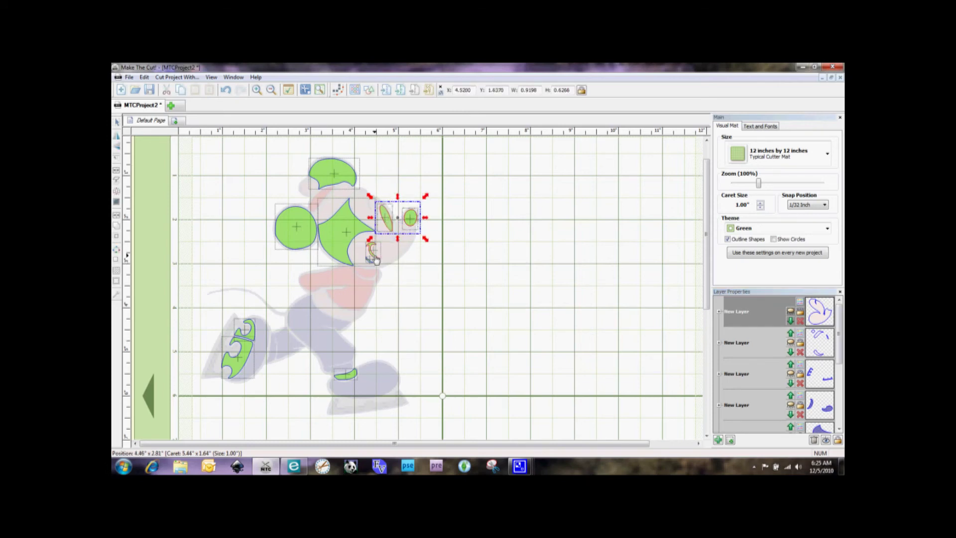
pyautogui.keyDown('shift'); pyautogui.click(374, 257); pyautogui.keyUp('shift')
pyautogui.keyDown('shift'); pyautogui.click(358, 229); pyautogui.keyUp('shift')
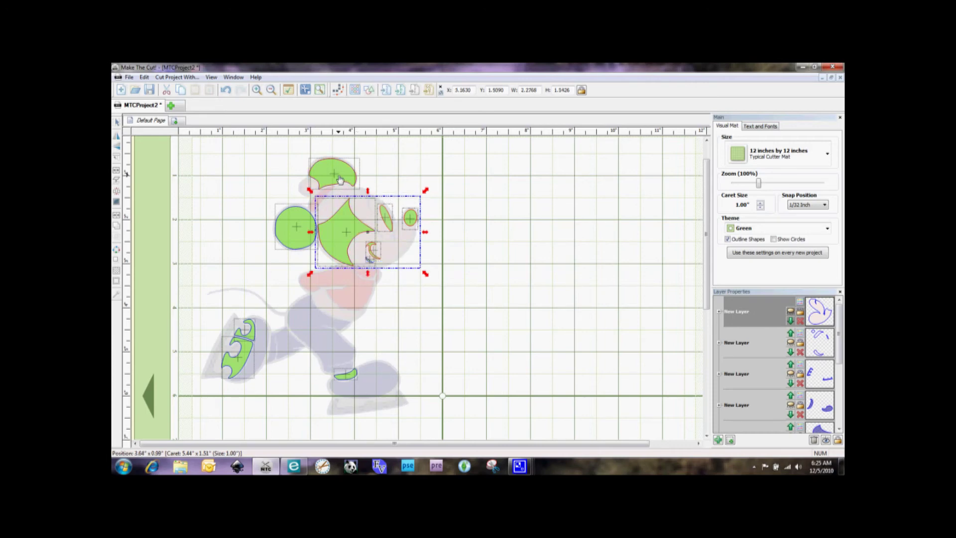
pyautogui.keyDown('shift'); pyautogui.click(338, 179); pyautogui.keyUp('shift')
pyautogui.keyDown('shift'); pyautogui.click(296, 226); pyautogui.keyUp('shift')
pyautogui.keyDown('shift'); pyautogui.click(251, 341); pyautogui.keyUp('shift')
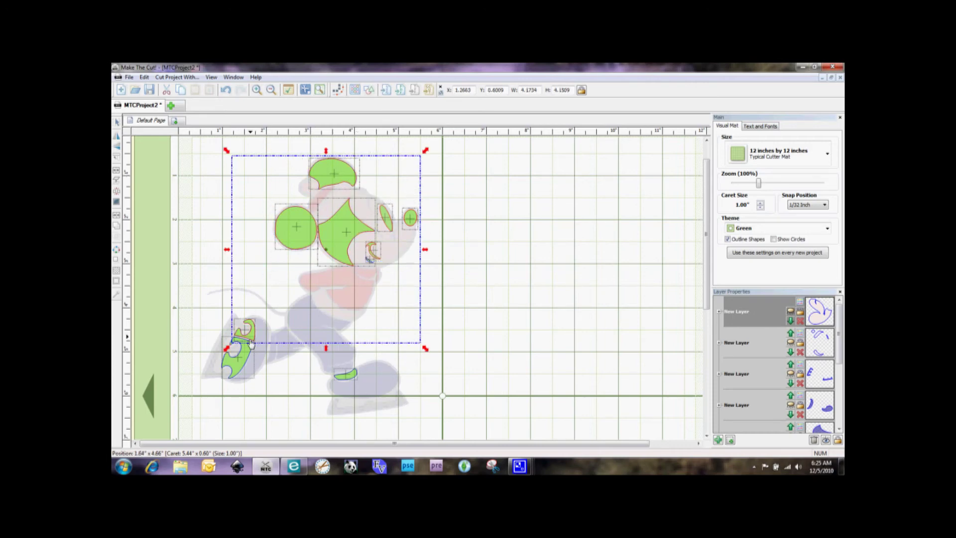
pyautogui.keyDown('shift'); pyautogui.click(252, 343); pyautogui.keyUp('shift')
pyautogui.keyDown('shift'); pyautogui.click(348, 375); pyautogui.keyUp('shift')
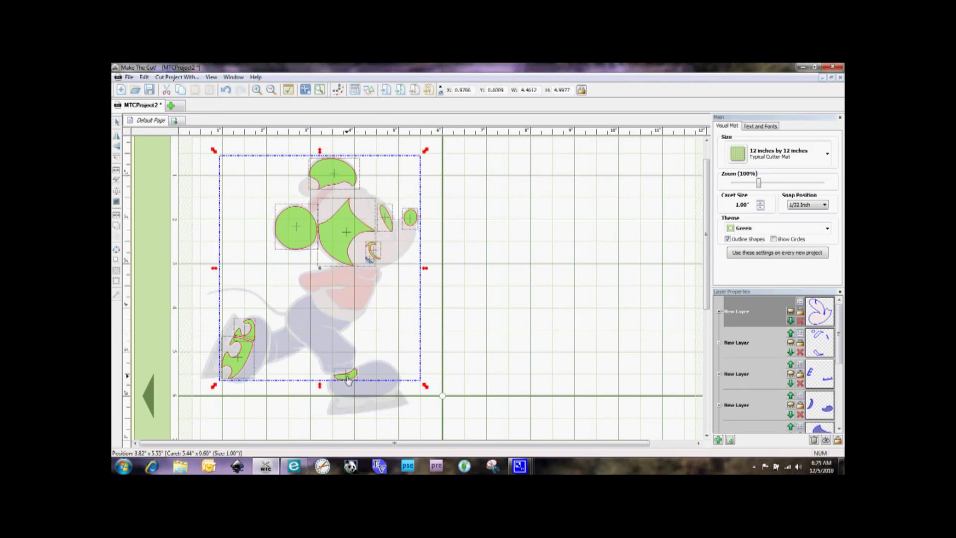
pyautogui.keyDown('shift'); pyautogui.click(348, 378); pyautogui.keyUp('shift')
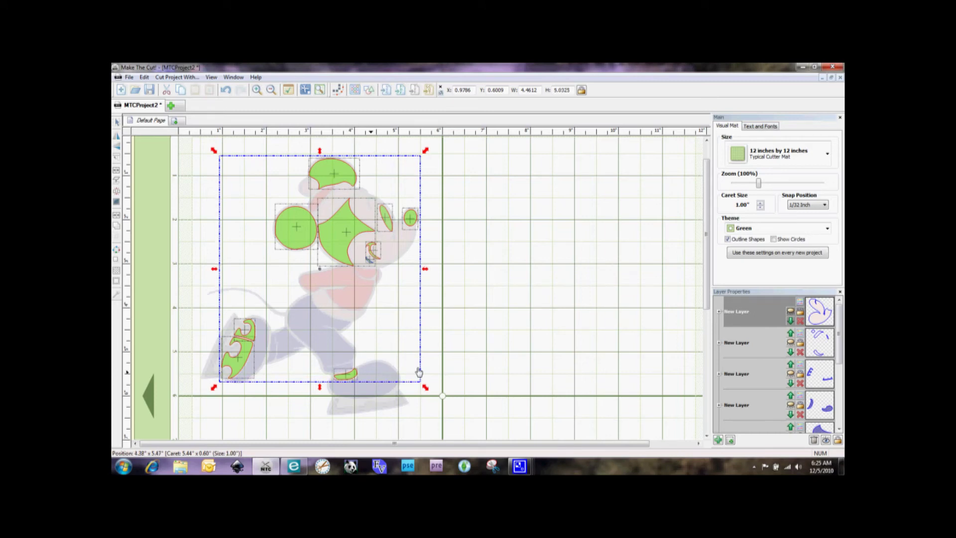
# Move the selected green pieces onto a new layer coloured dark grey, then deselect
pyautogui.click(730, 441)
pyautogui.click(800, 305)
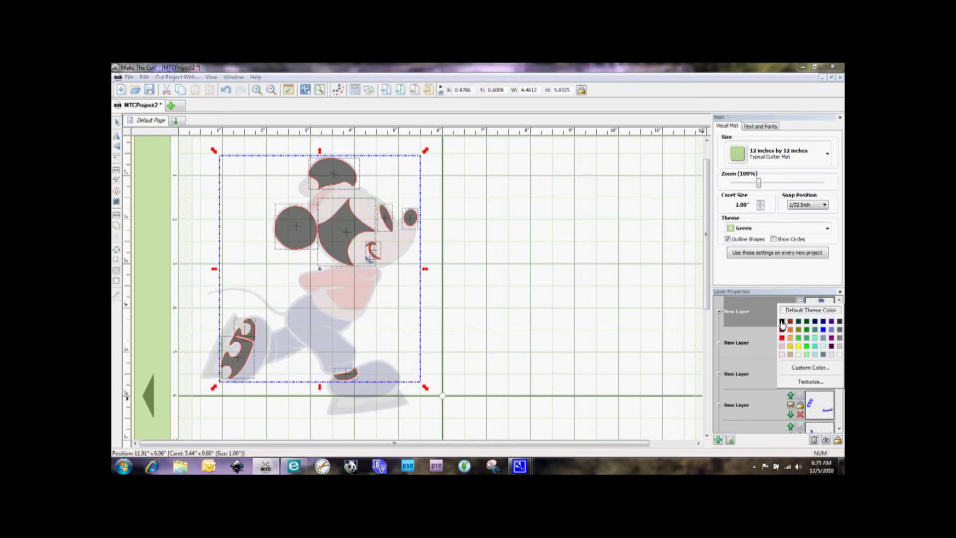
pyautogui.click(782, 322)
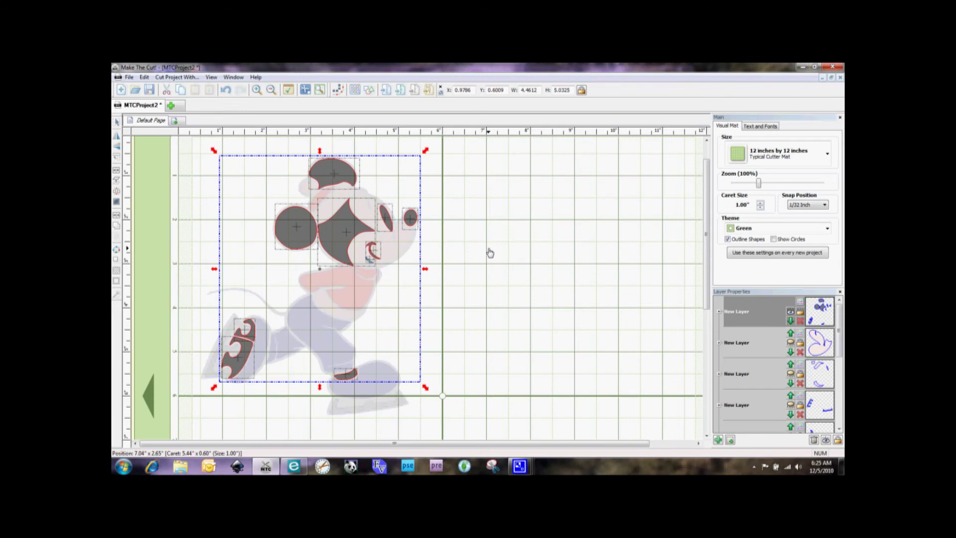
pyautogui.click(490, 253)
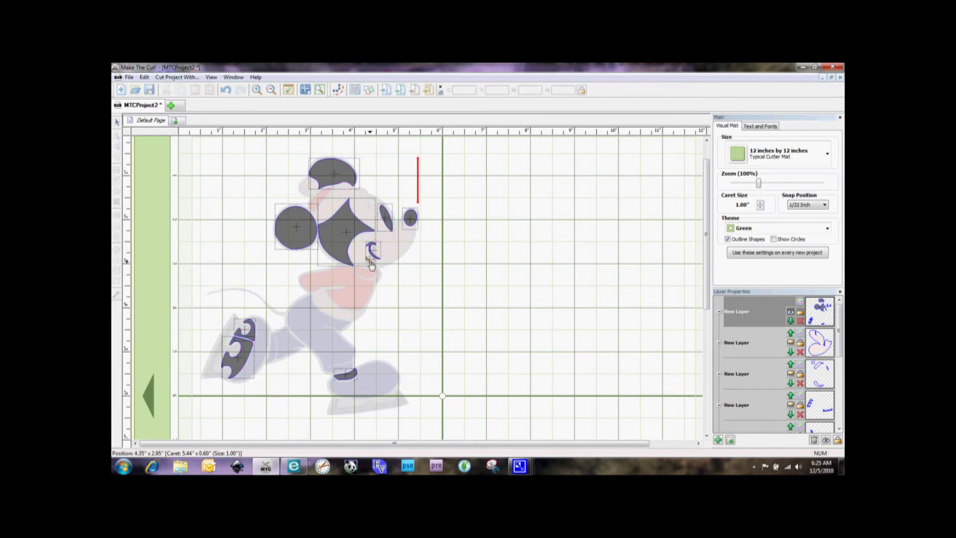
# Clear the selection and delete the empty Default Layer at the bottom of the layer list
pyautogui.click(371, 261)
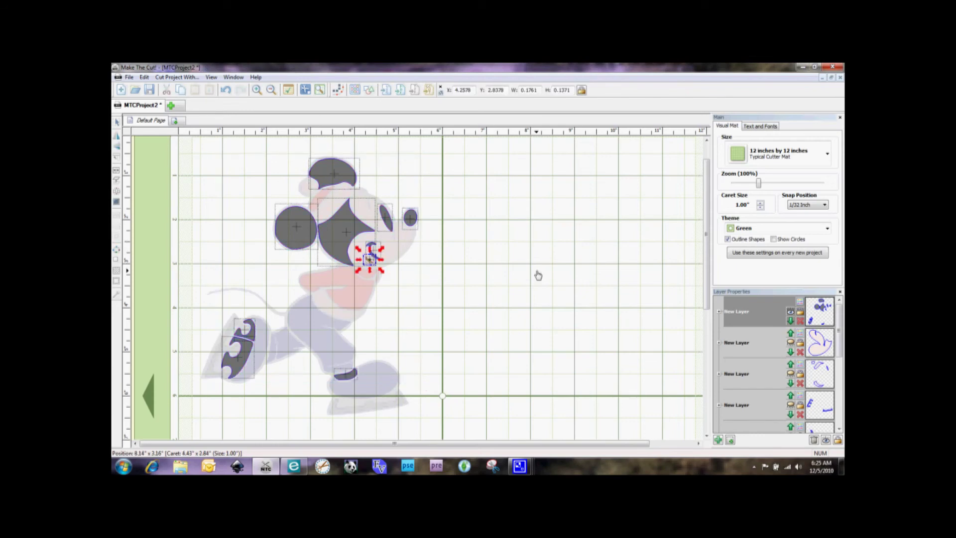
pyautogui.press('Escape')
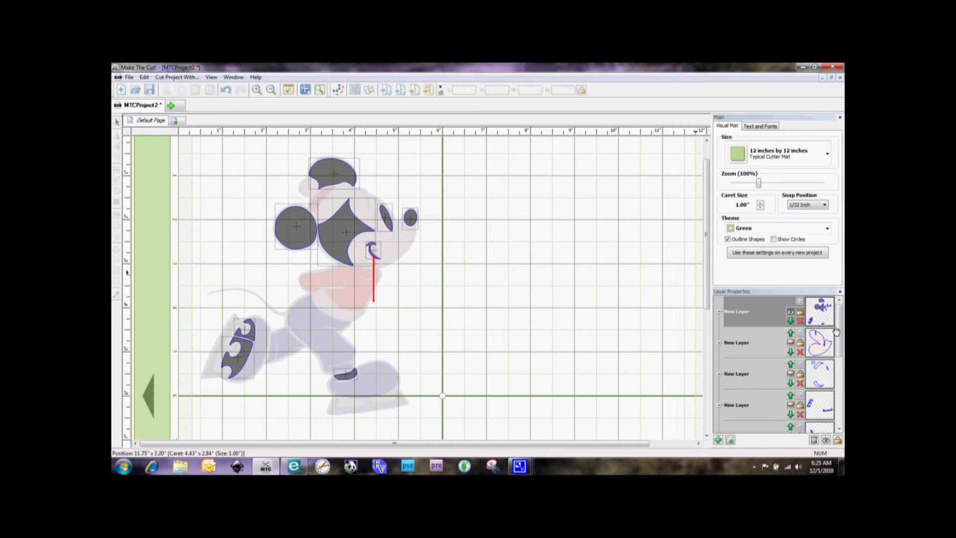
pyautogui.moveTo(839, 321); pyautogui.dragTo(841, 423)
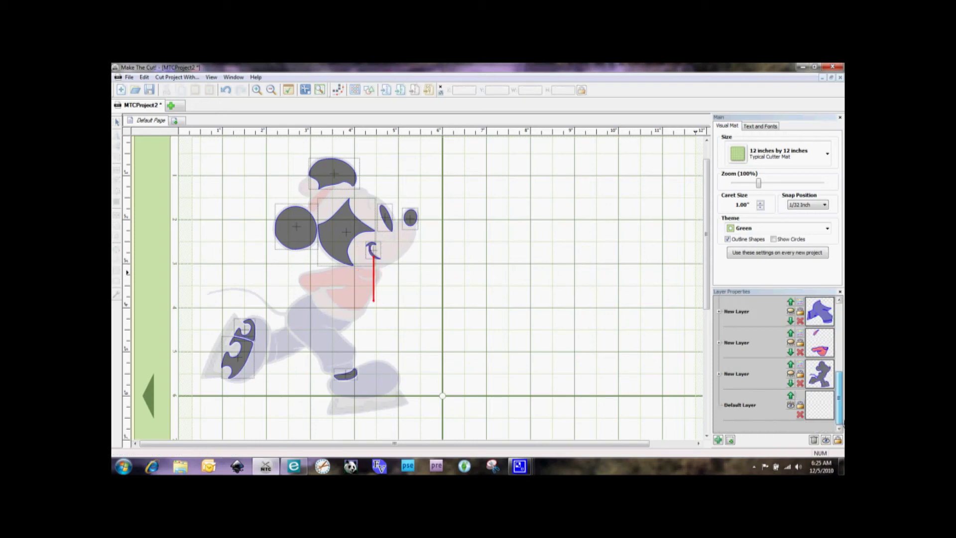
pyautogui.click(751, 409)
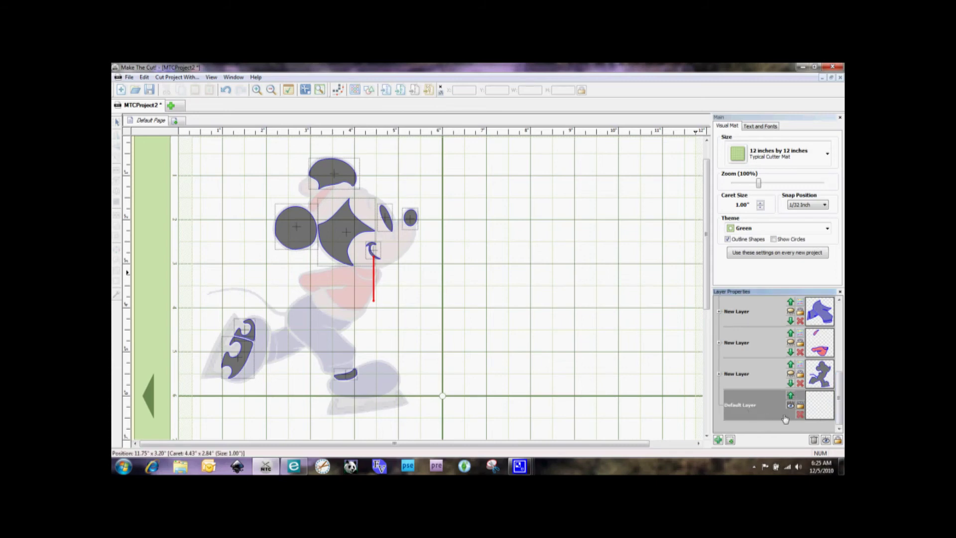
pyautogui.click(799, 416)
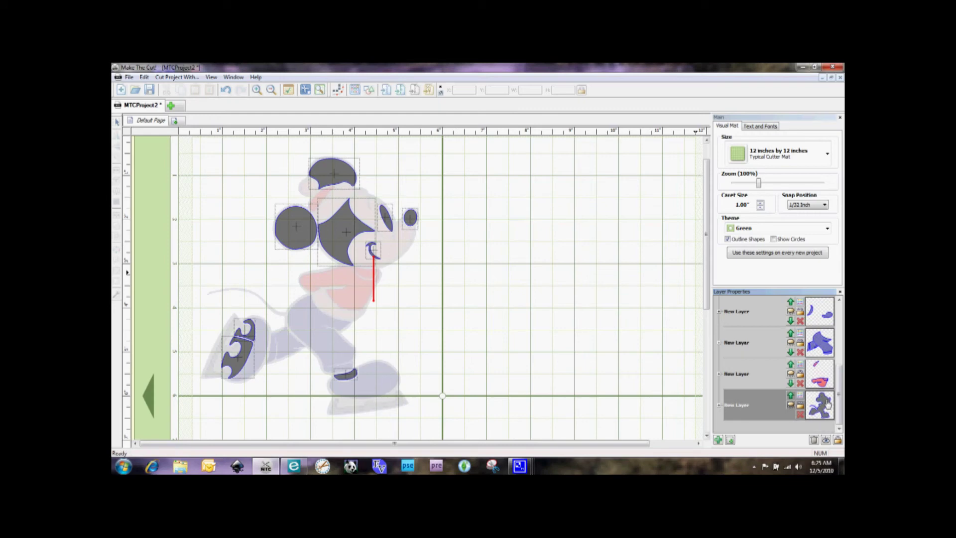
pyautogui.moveTo(839, 409); pyautogui.dragTo(843, 345)
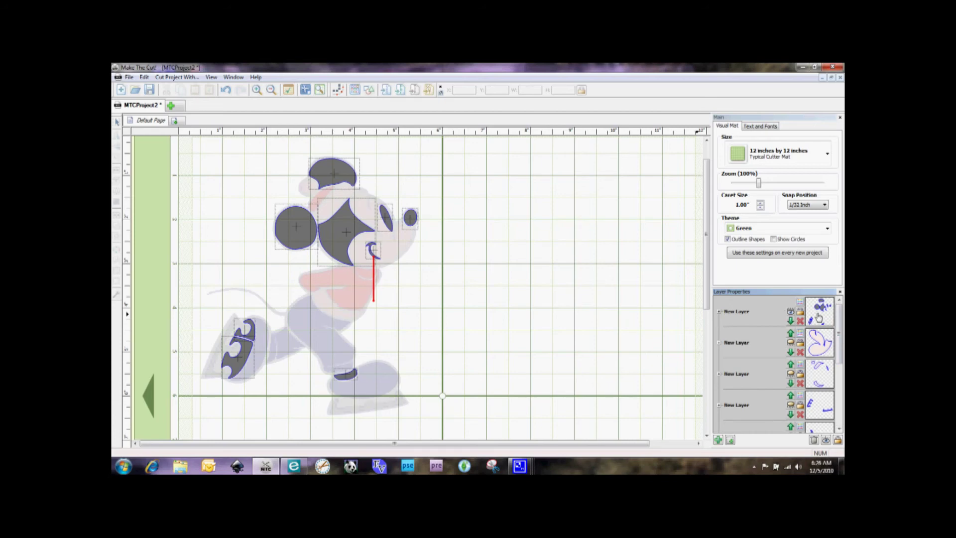
# Show the bottom layer and move Mickey's grey body silhouette to the right
pyautogui.moveTo(837, 324); pyautogui.dragTo(842, 393)
pyautogui.click(787, 406)
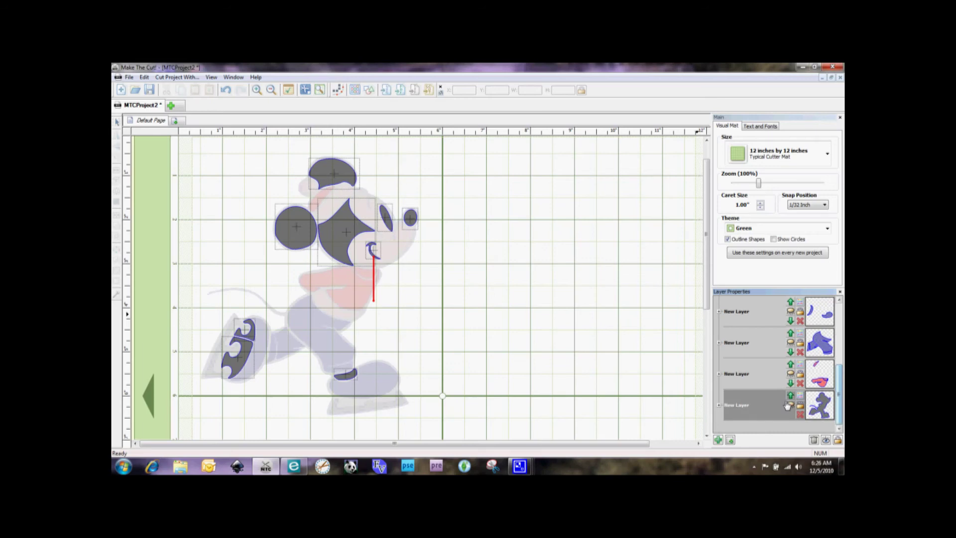
pyautogui.click(788, 405)
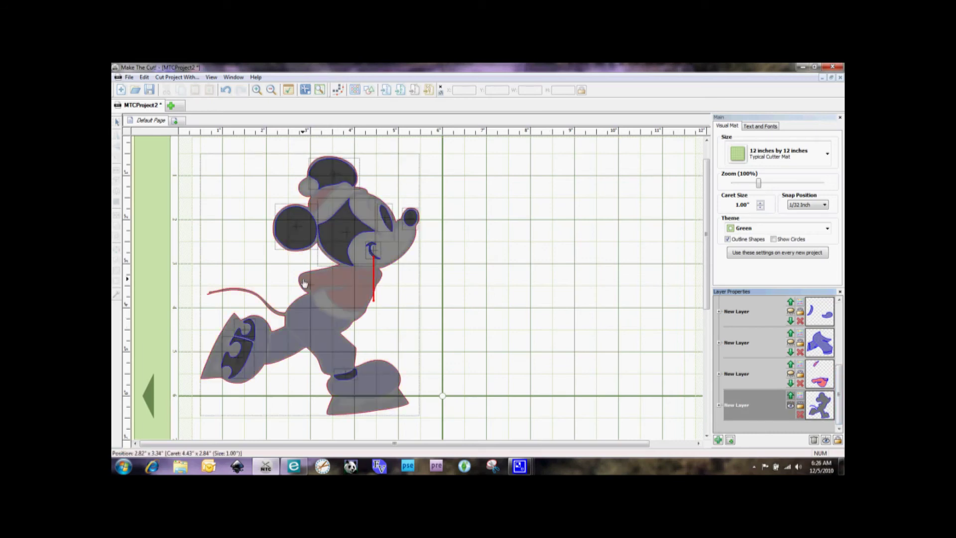
pyautogui.moveTo(302, 283); pyautogui.dragTo(476, 274)
# Move the circle, eye oval, curl, star, crescent and round piece onto Mickey's body
pyautogui.moveTo(409, 223); pyautogui.dragTo(458, 266)
pyautogui.moveTo(393, 226); pyautogui.dragTo(437, 251)
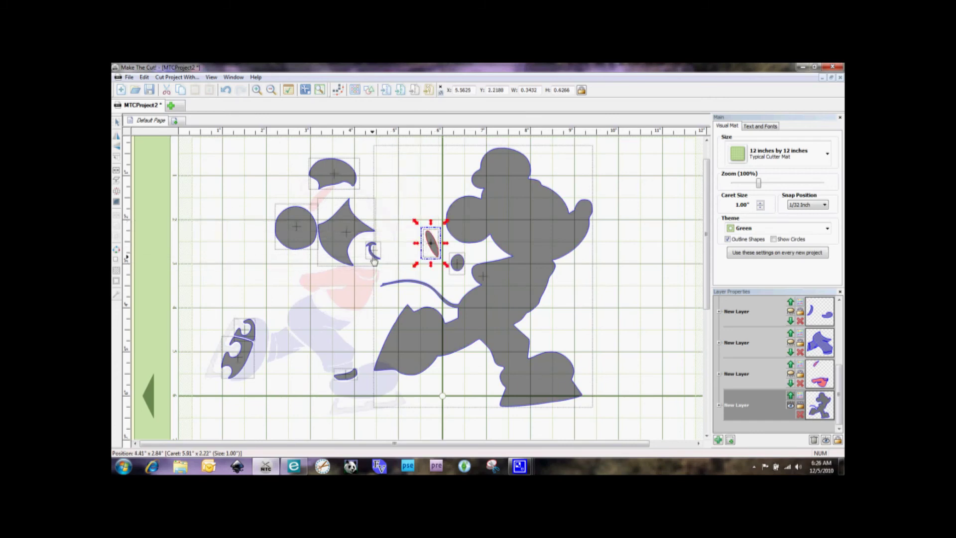
pyautogui.moveTo(374, 261); pyautogui.dragTo(445, 289)
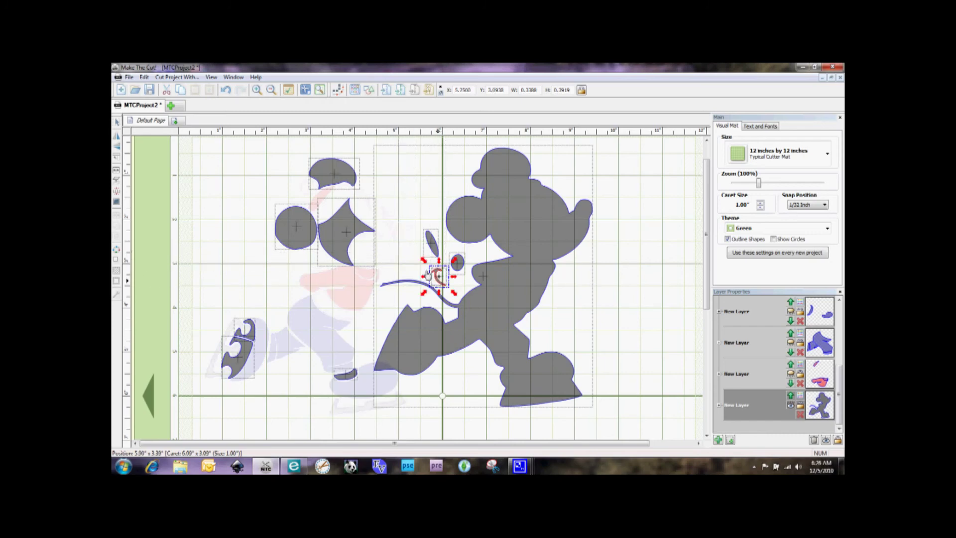
pyautogui.moveTo(359, 229); pyautogui.dragTo(424, 208)
pyautogui.moveTo(343, 169); pyautogui.dragTo(451, 166)
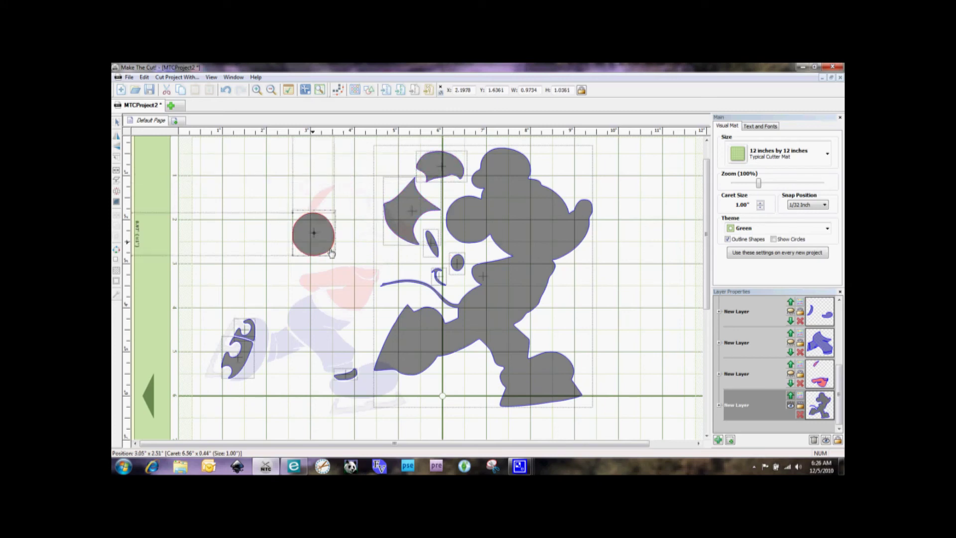
pyautogui.moveTo(292, 238); pyautogui.dragTo(369, 264)
# Gather the remaining small black pieces beneath Mickey's feet, then select all shapes
pyautogui.click(344, 376)
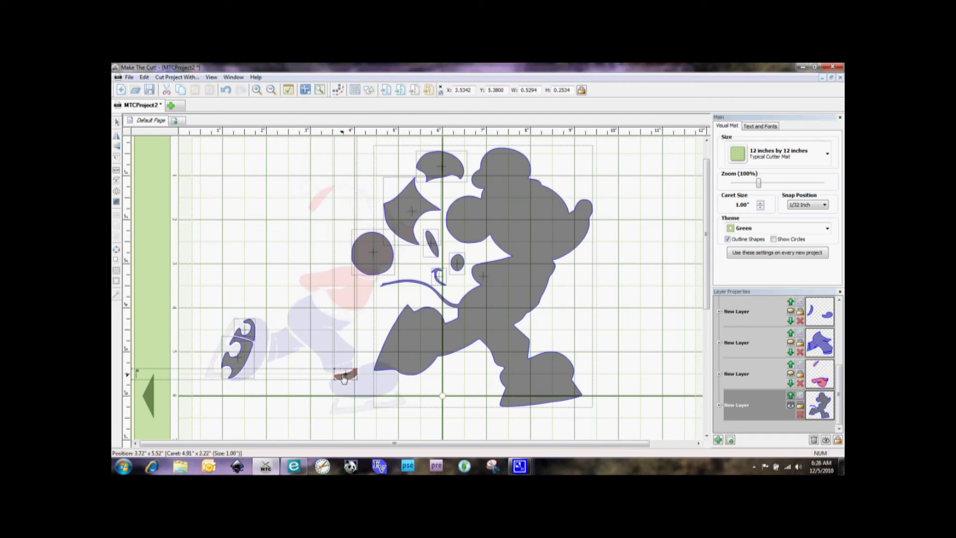
pyautogui.moveTo(343, 377); pyautogui.dragTo(472, 362)
pyautogui.moveTo(244, 364); pyautogui.dragTo(493, 395)
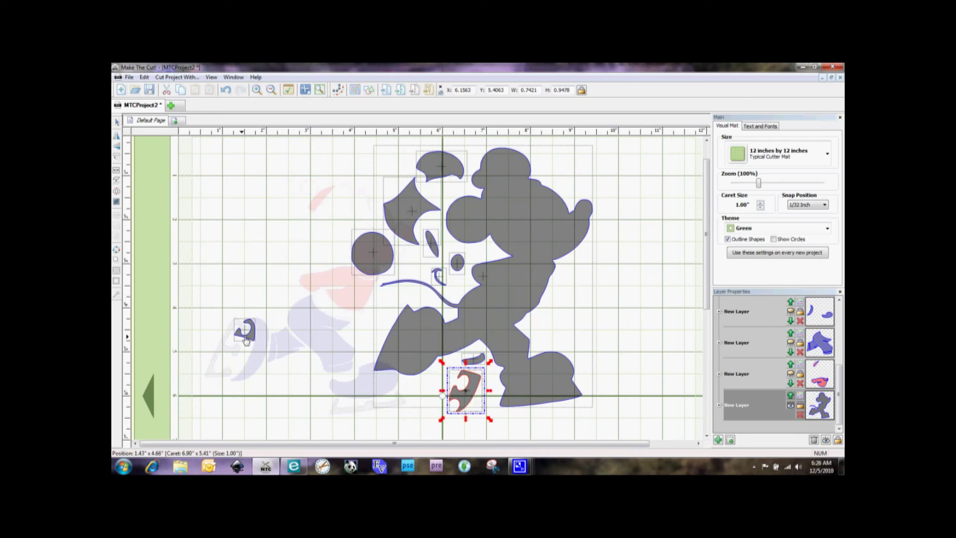
pyautogui.moveTo(245, 340); pyautogui.dragTo(414, 402)
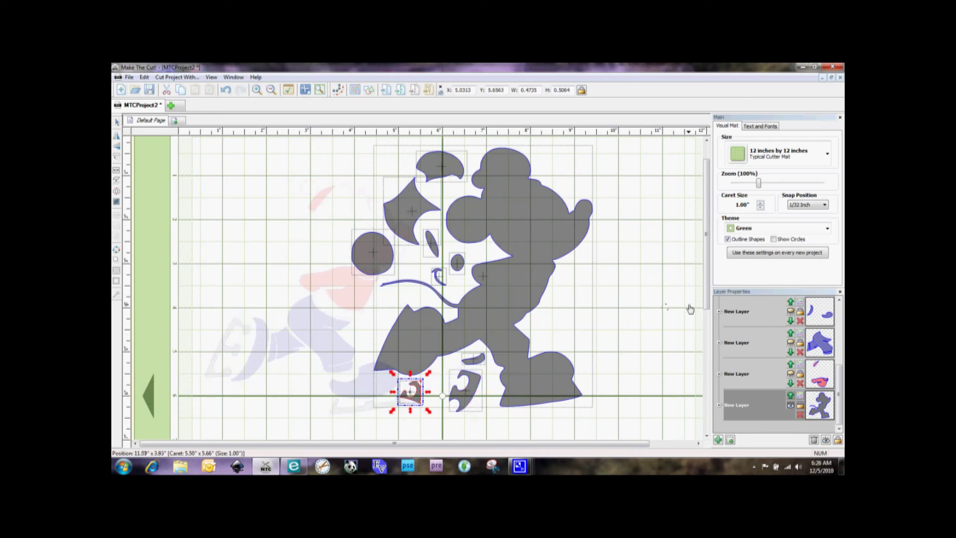
pyautogui.click(665, 306)
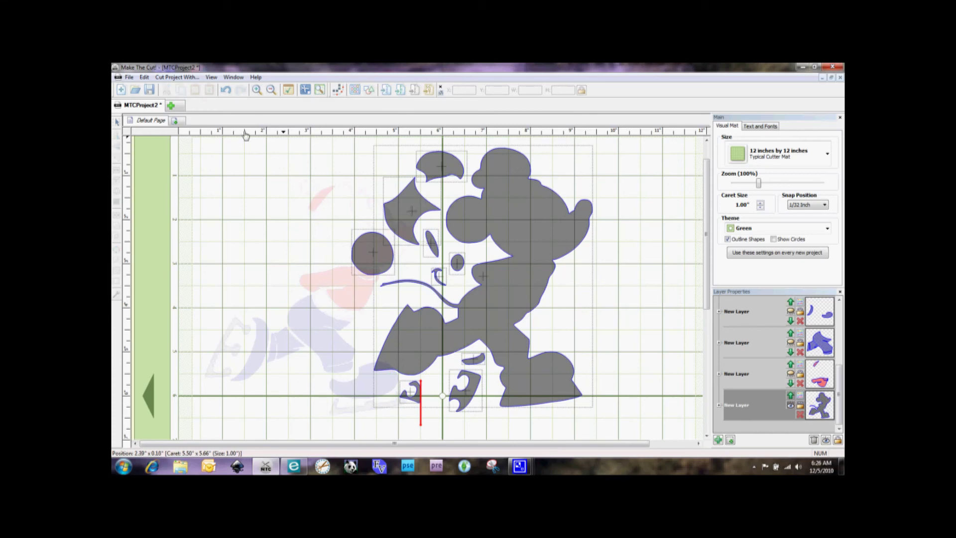
pyautogui.click(118, 122)
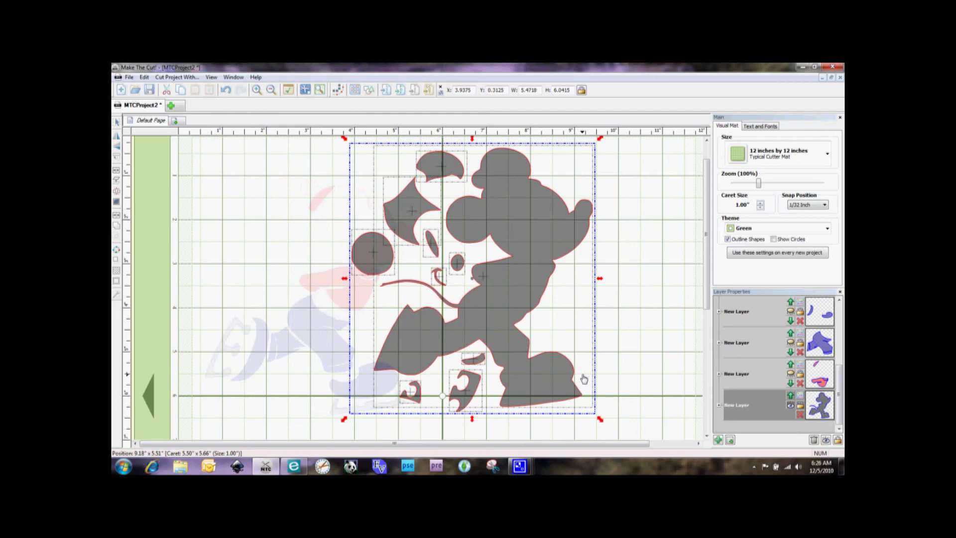
pyautogui.click(127, 78)
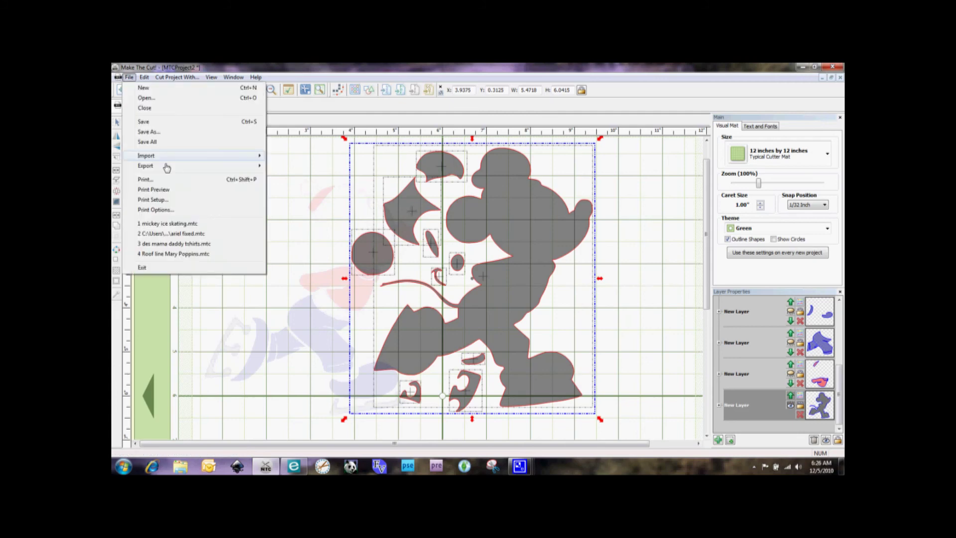
pyautogui.moveTo(187, 170)
pyautogui.click(309, 203)
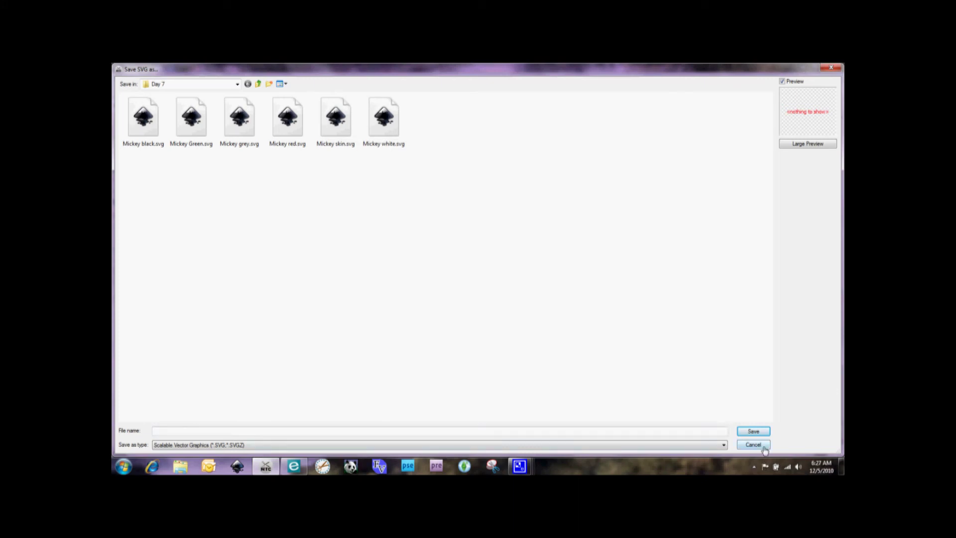
pyautogui.click(764, 448)
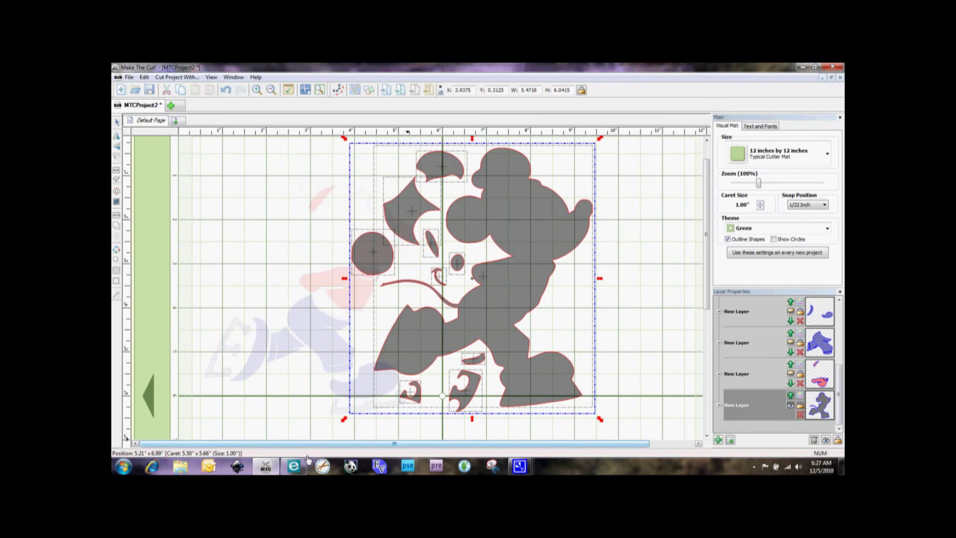
# In eCraftshop Pro, import Mickey black.svg from the Day 7 folder onto the 12x12 canvas
pyautogui.click(301, 464)
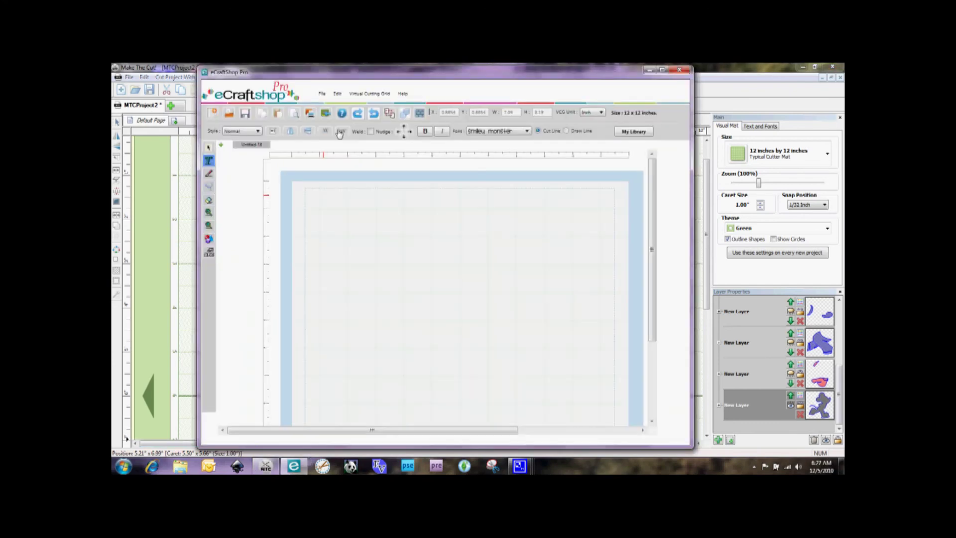
pyautogui.click(309, 115)
pyautogui.click(468, 185)
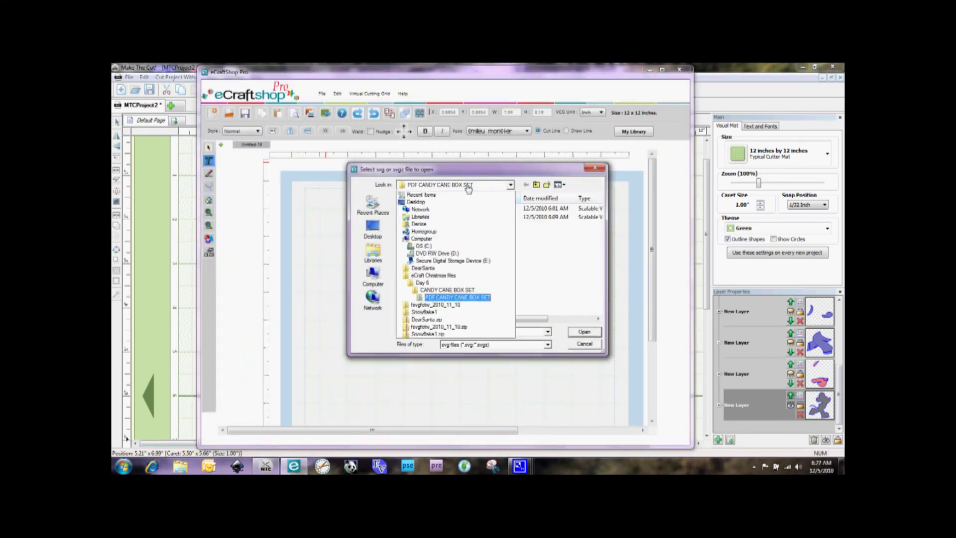
pyautogui.click(422, 284)
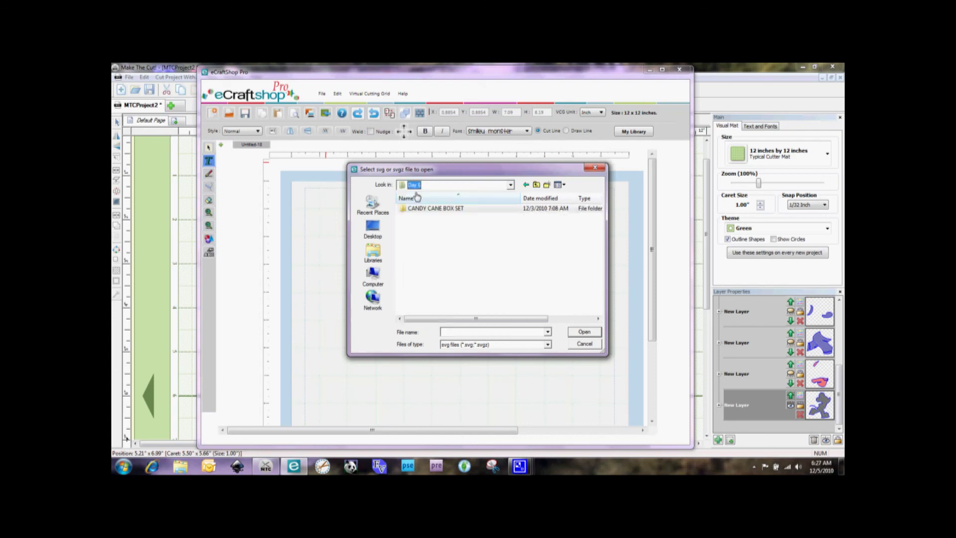
pyautogui.click(536, 185)
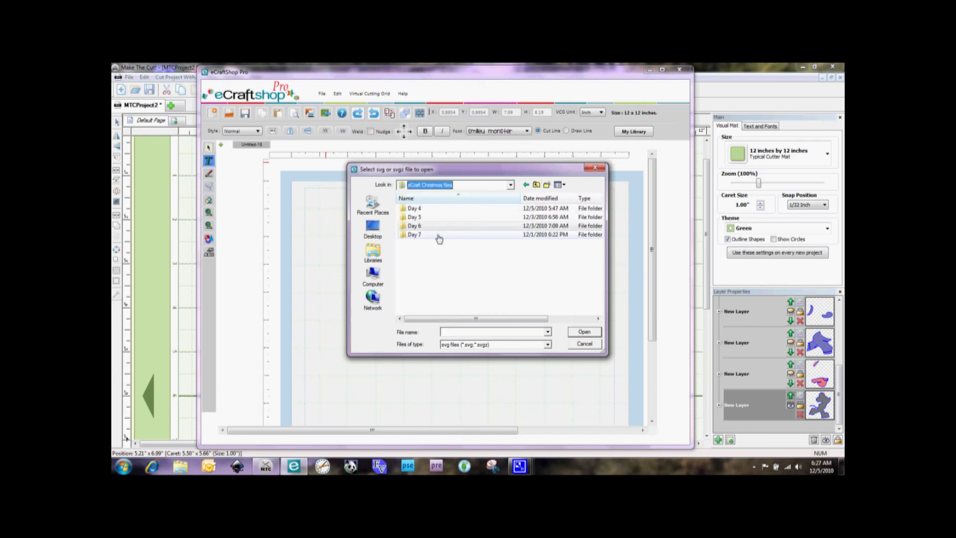
pyautogui.doubleClick(414, 235)
pyautogui.doubleClick(432, 238)
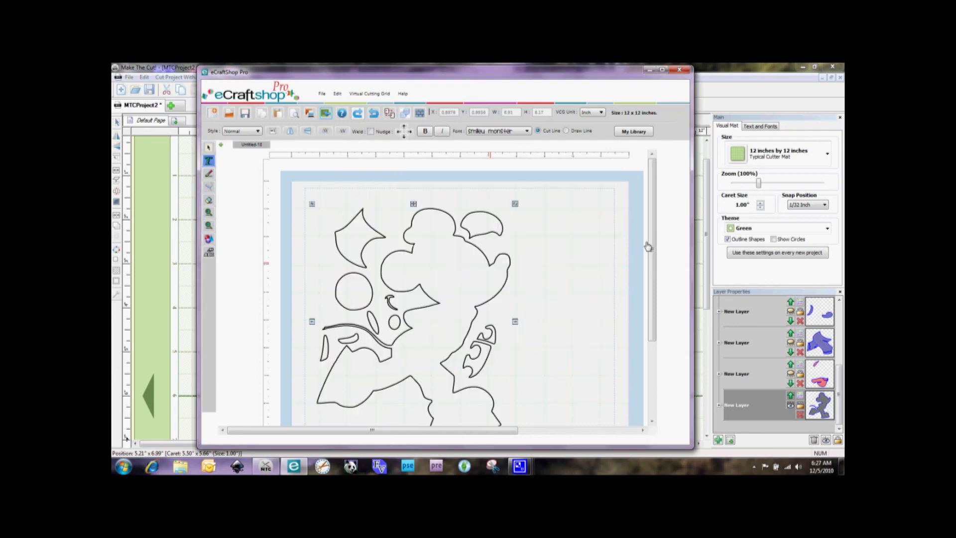
pyautogui.moveTo(654, 199)
pyautogui.mouseDown()
pyautogui.moveTo(651, 254)
pyautogui.moveTo(651, 202)
pyautogui.mouseUp()
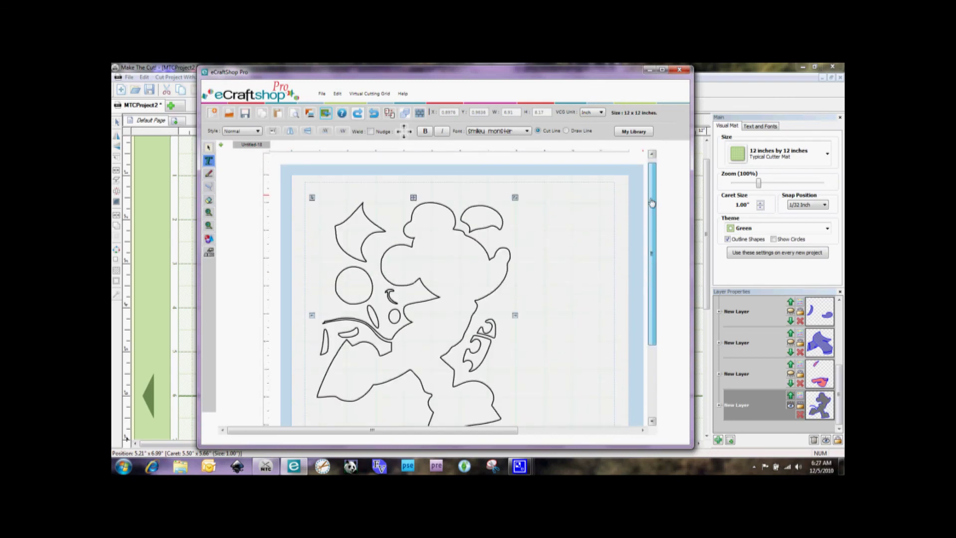
pyautogui.click(222, 146)
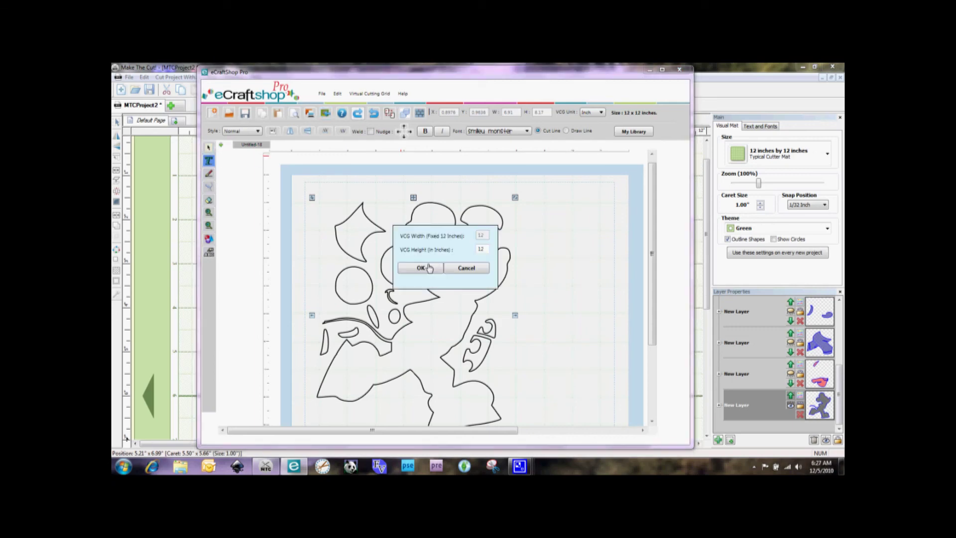
# Import the Mickey Green and Mickey grey SVGs onto new 12-inch sheets Untitled-19 and Untitled-20
pyautogui.click(422, 268)
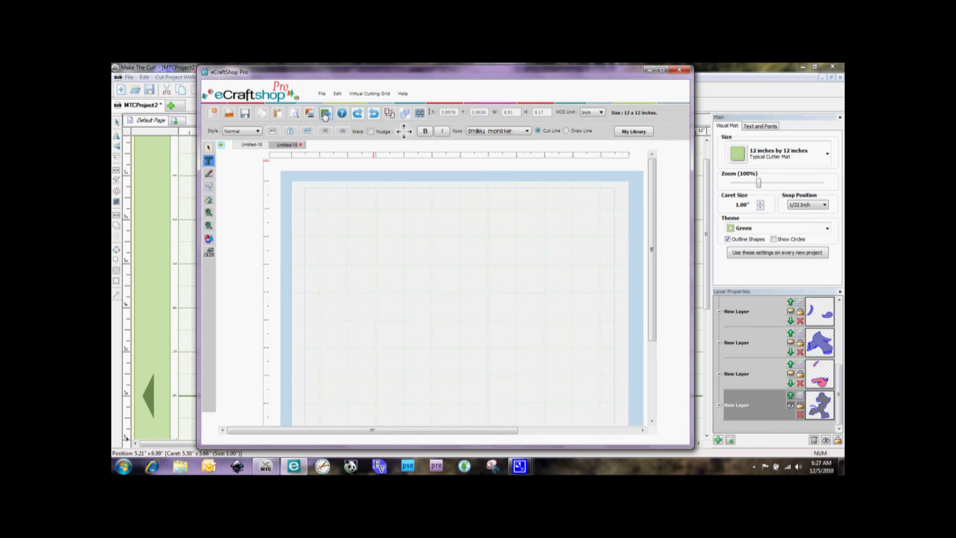
pyautogui.click(325, 114)
pyautogui.doubleClick(467, 220)
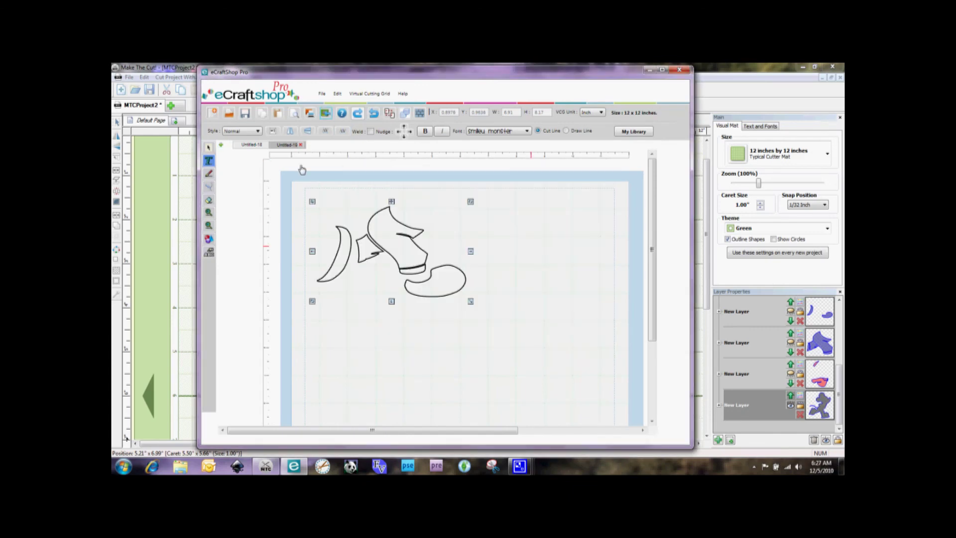
pyautogui.click(221, 146)
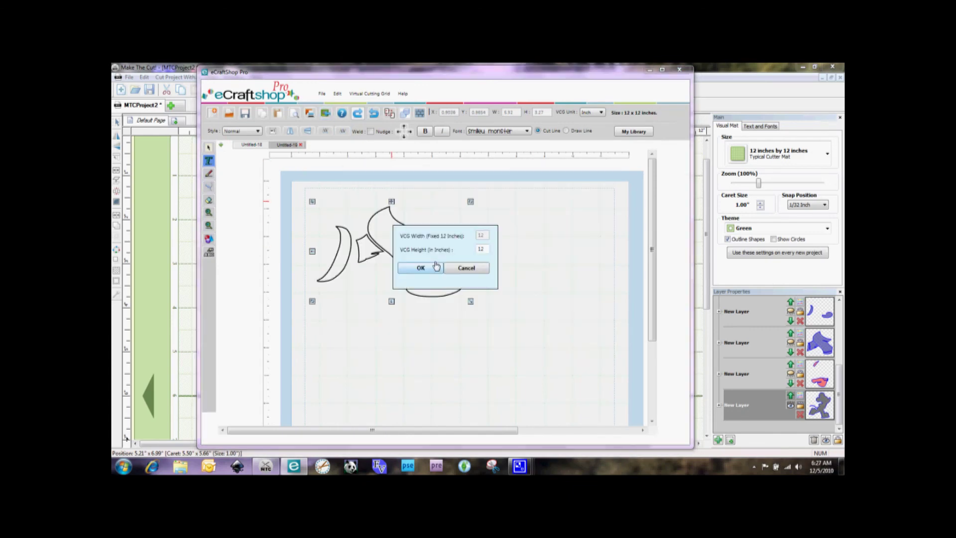
pyautogui.click(420, 268)
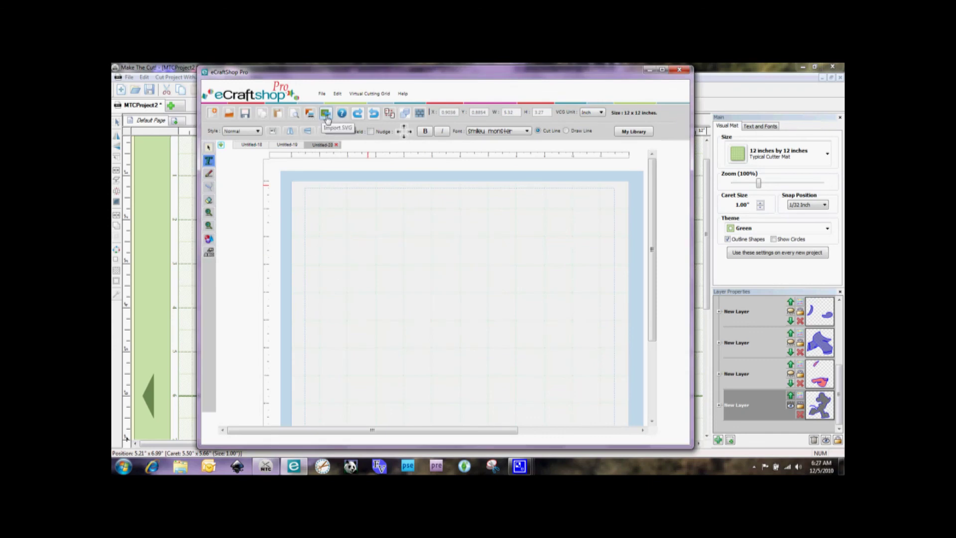
pyautogui.click(326, 115)
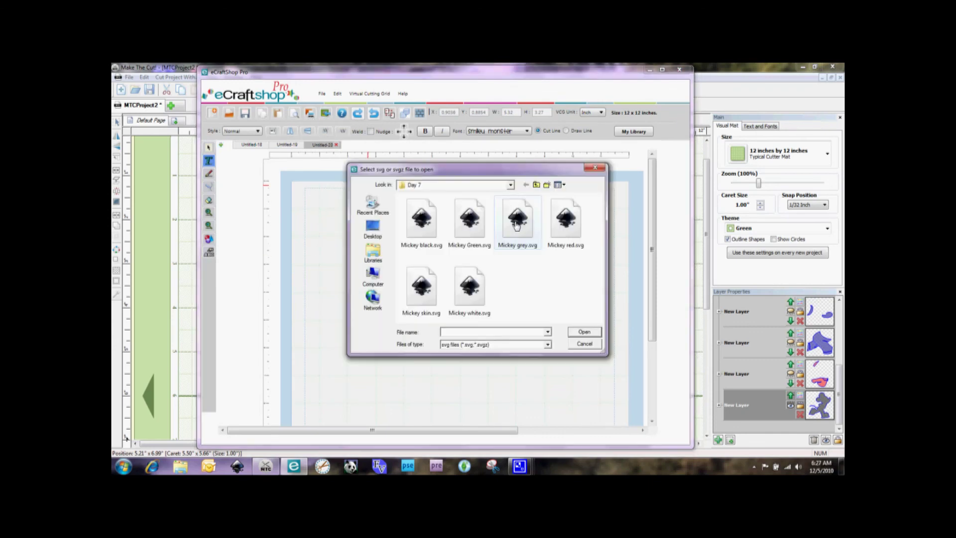
pyautogui.doubleClick(516, 225)
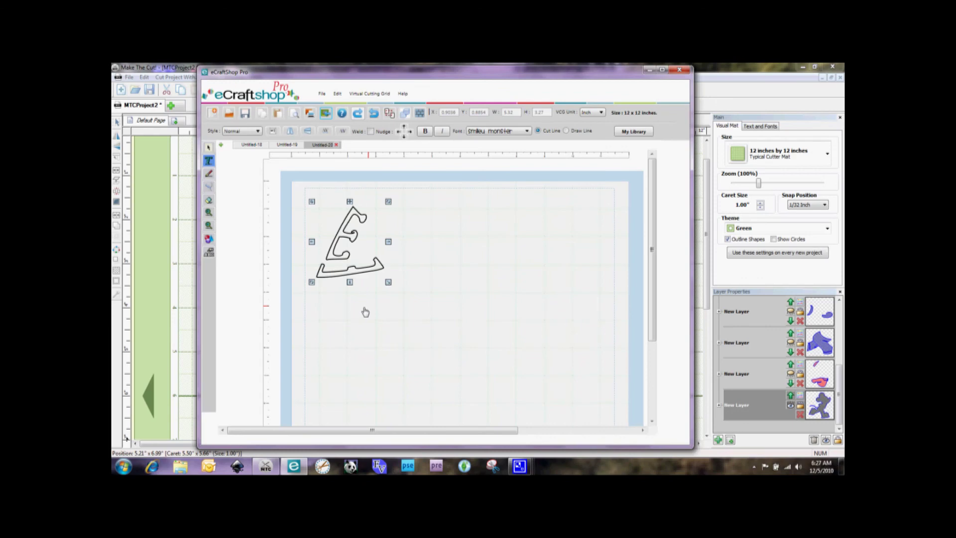
# Import Mickey red.svg and Mickey skin.svg onto new 12-inch sheets Untitled-21 and Untitled-22
pyautogui.click(221, 146)
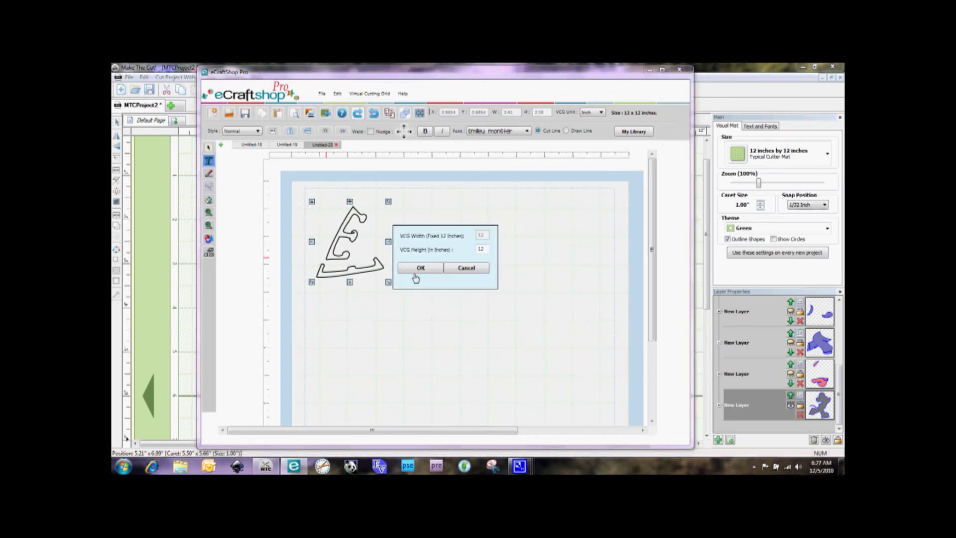
pyautogui.click(420, 269)
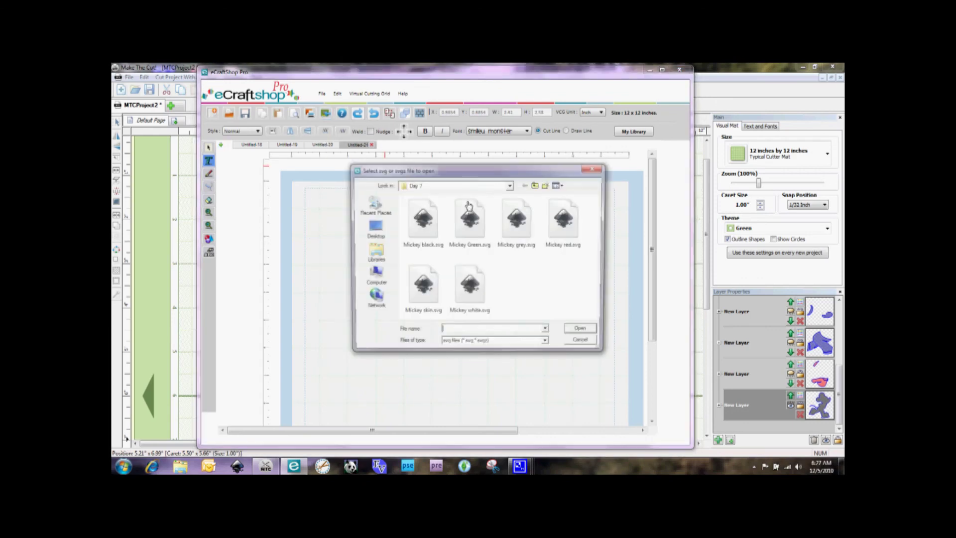
pyautogui.click(562, 238)
pyautogui.doubleClick(561, 238)
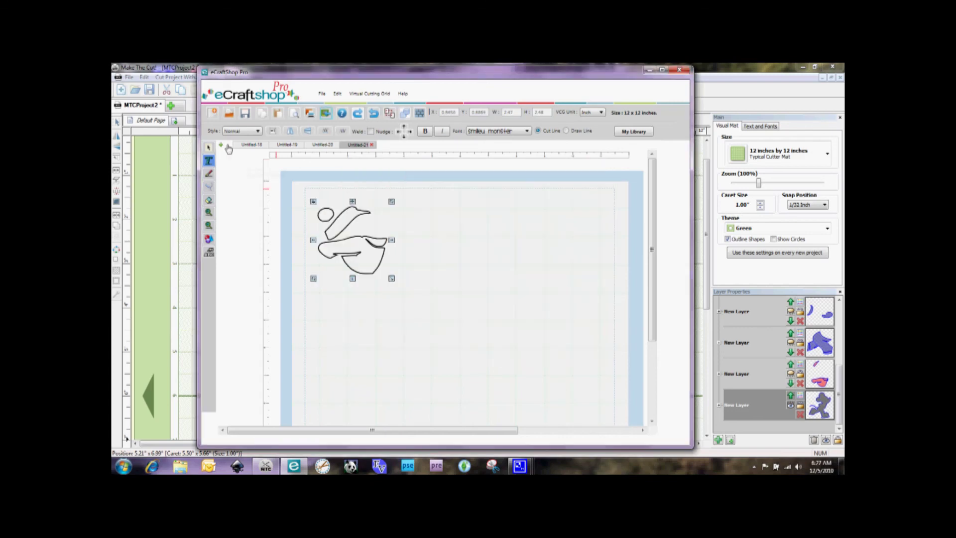
pyautogui.click(224, 145)
pyautogui.click(433, 269)
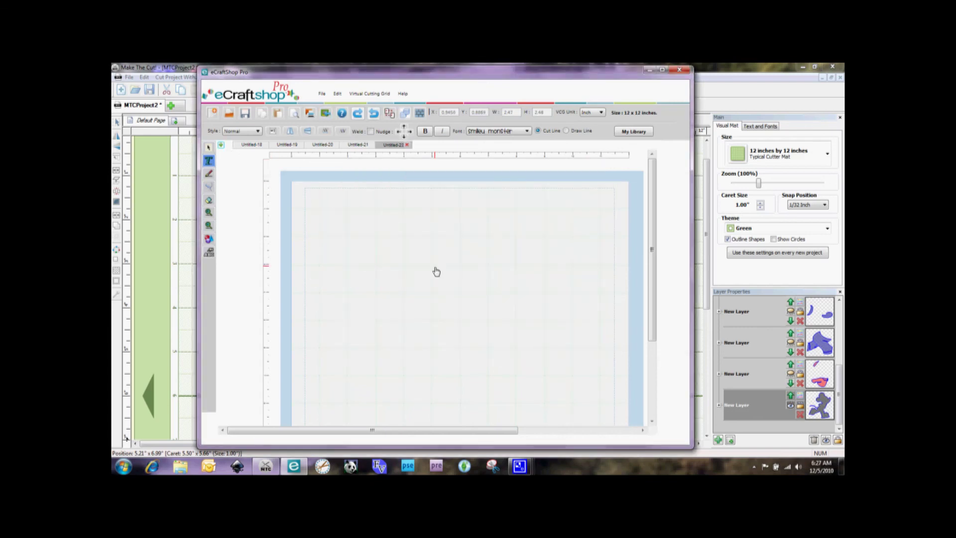
pyautogui.click(310, 110)
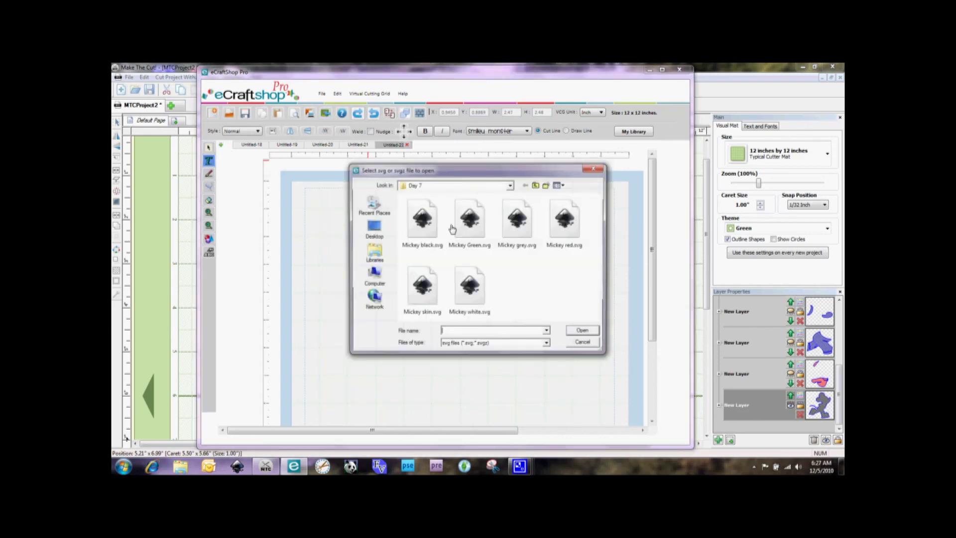
pyautogui.click(427, 305)
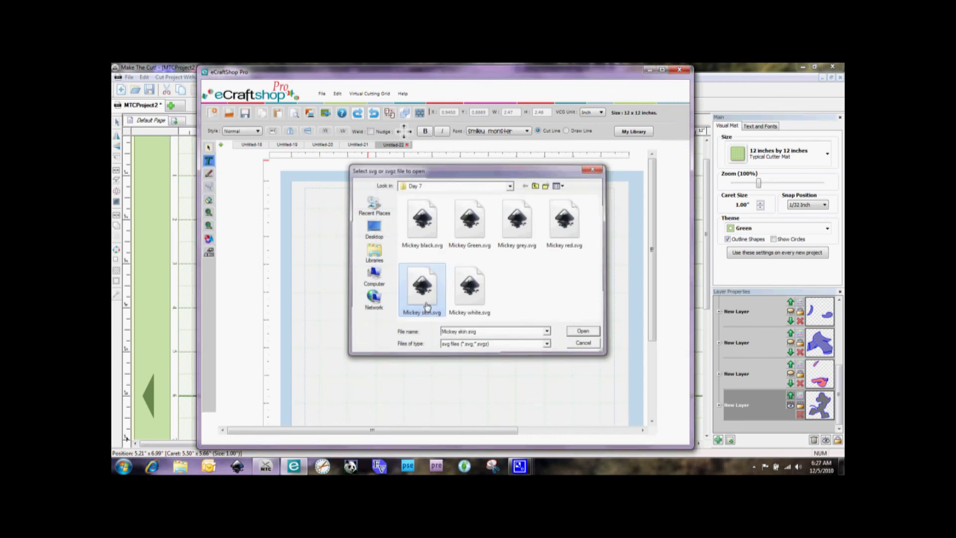
pyautogui.doubleClick(427, 306)
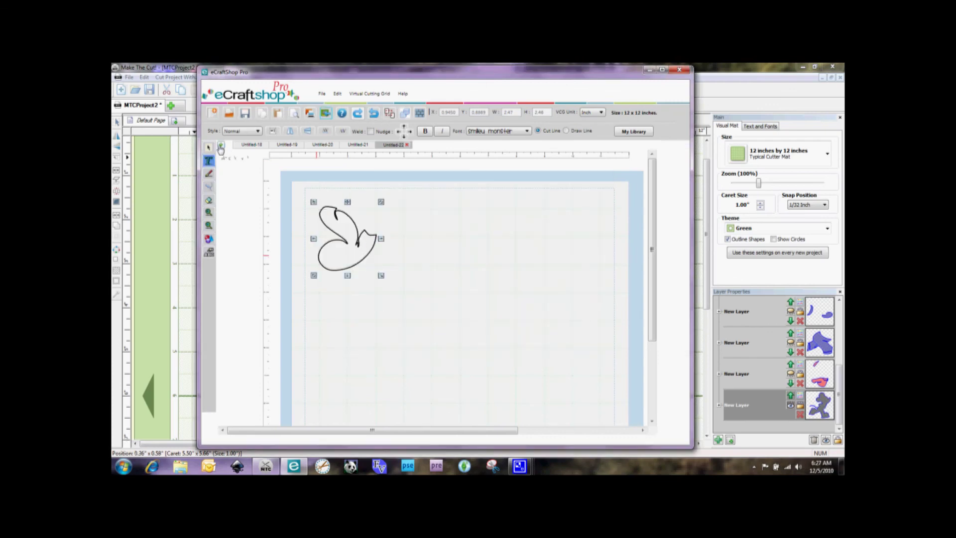
pyautogui.click(220, 146)
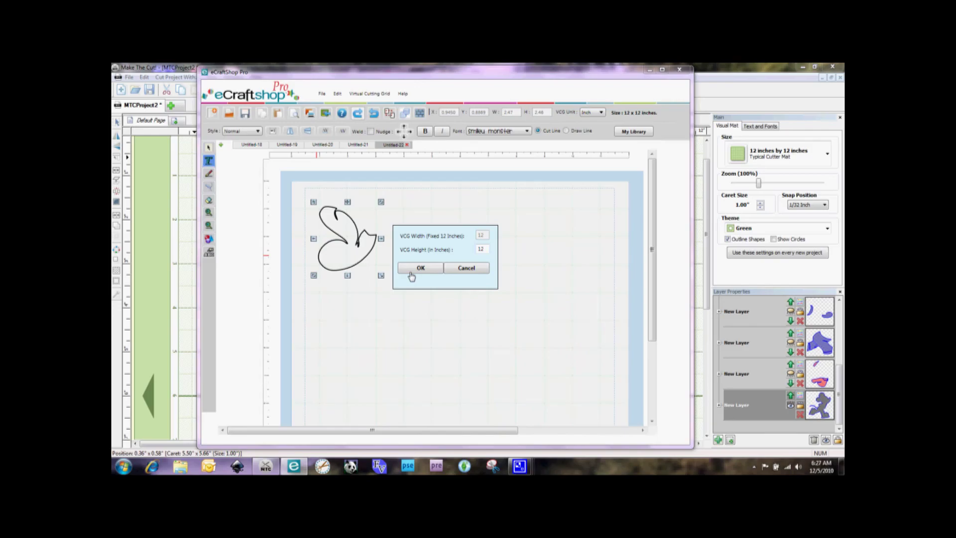